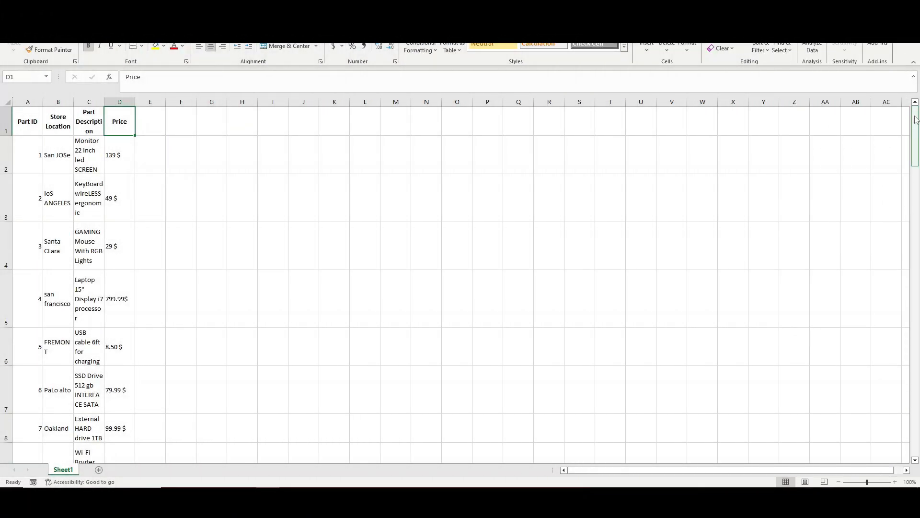
Step: Turn off Wrap Text for columns A–D and AutoFit their widths to the contents
mouse_move(915, 119)
mouse_down()
mouse_move(916, 408)
mouse_move(916, 120)
mouse_up()
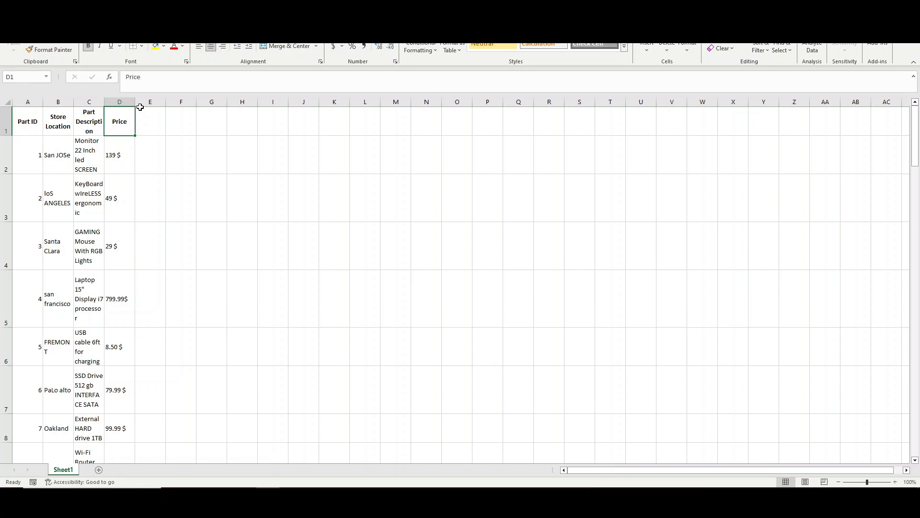
click(126, 153)
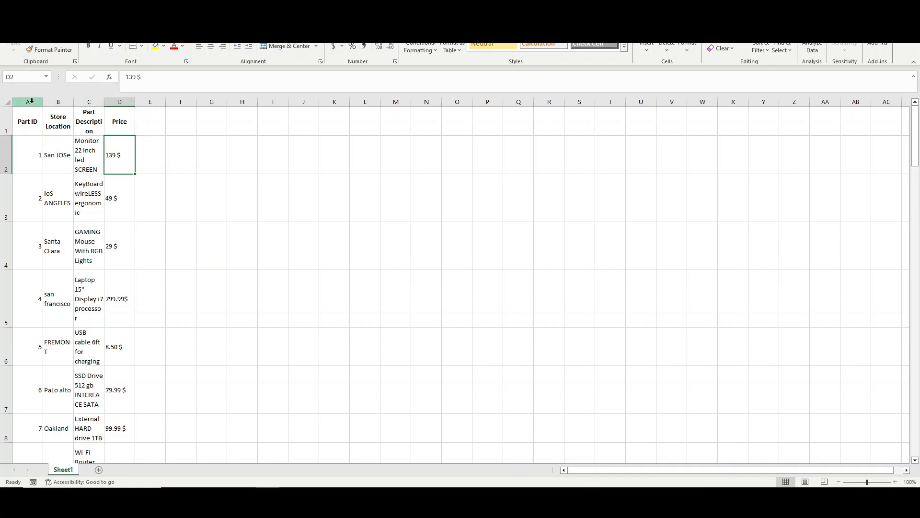
drag(31, 101, 120, 101)
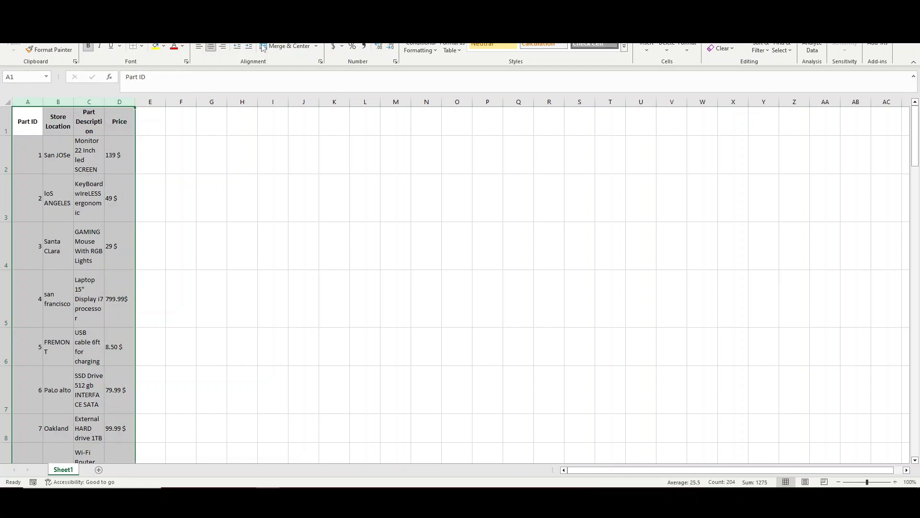
click(285, 32)
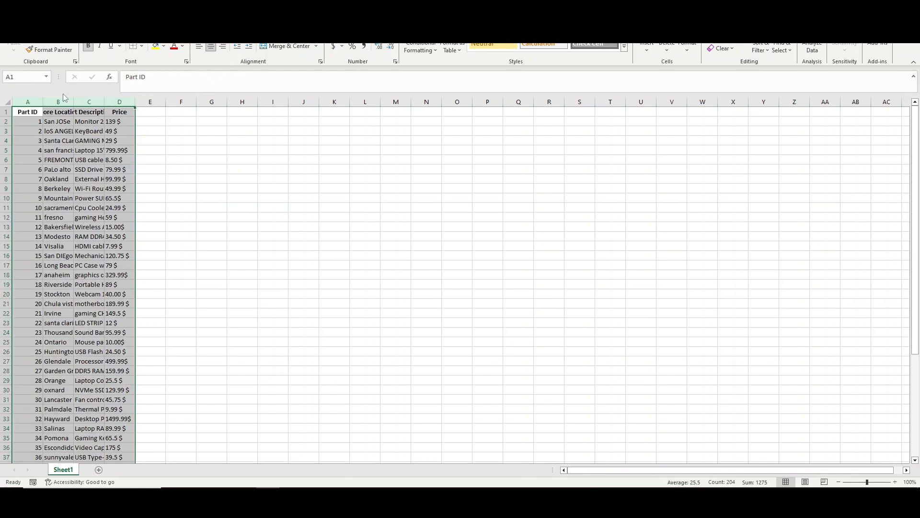
double_click(42, 99)
click(252, 120)
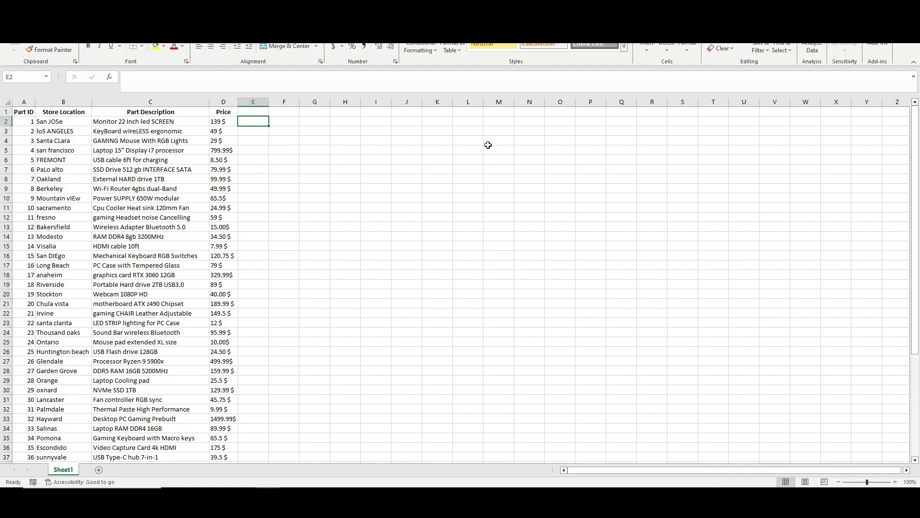
Step: Enter =PROPER(B2) in E2 to proper-case the first store location
text(=)
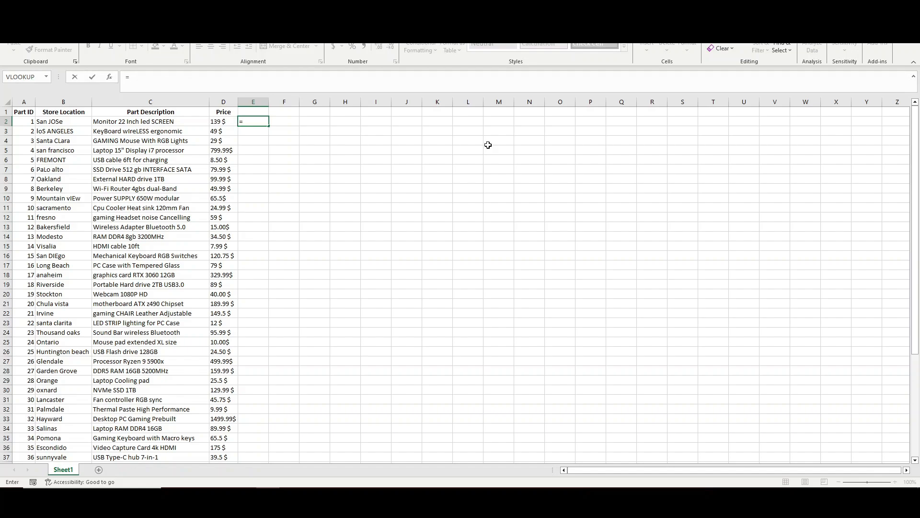
text(PROPE)
key(Tab)
key(Left)
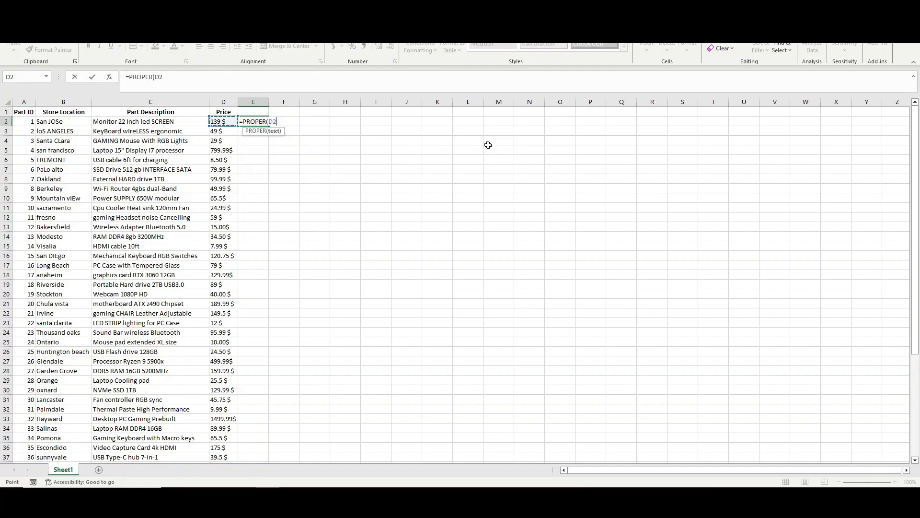
key(Left)
key(Left)
key(Return)
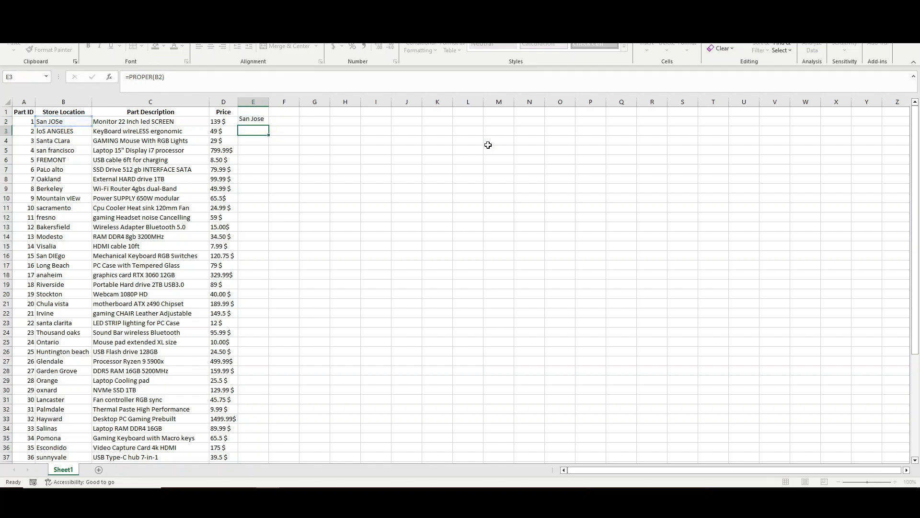
Step: Fill the PROPER formula down to row 51 and widen columns E and F
drag(269, 102, 286, 102)
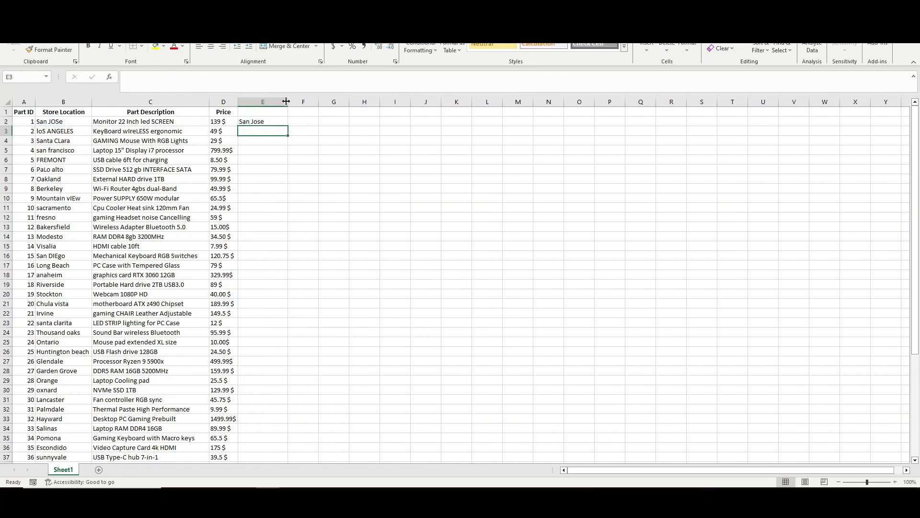
click(270, 122)
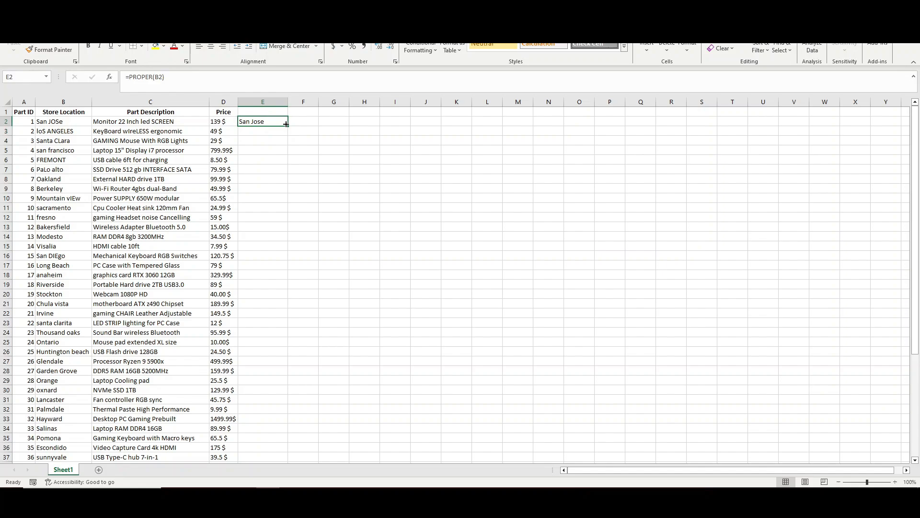
drag(289, 125, 287, 451)
scroll(271, 262, up, 5)
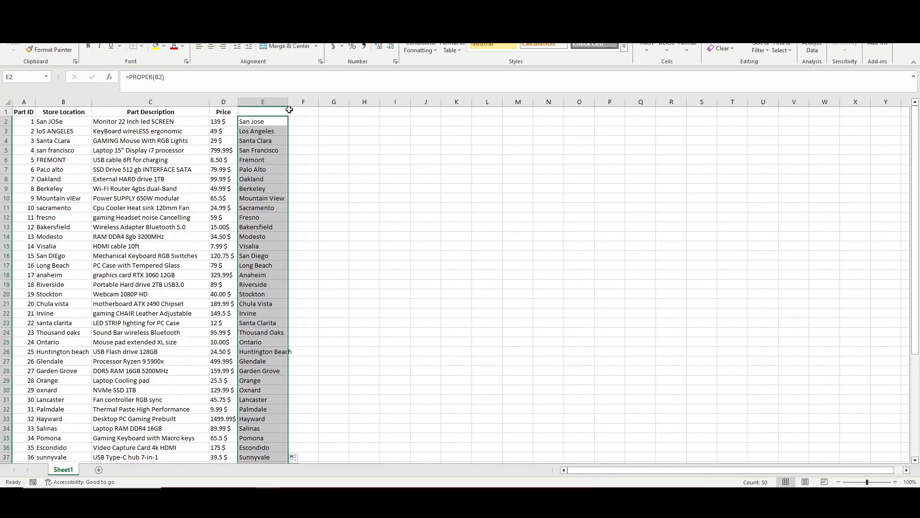
drag(288, 103, 296, 105)
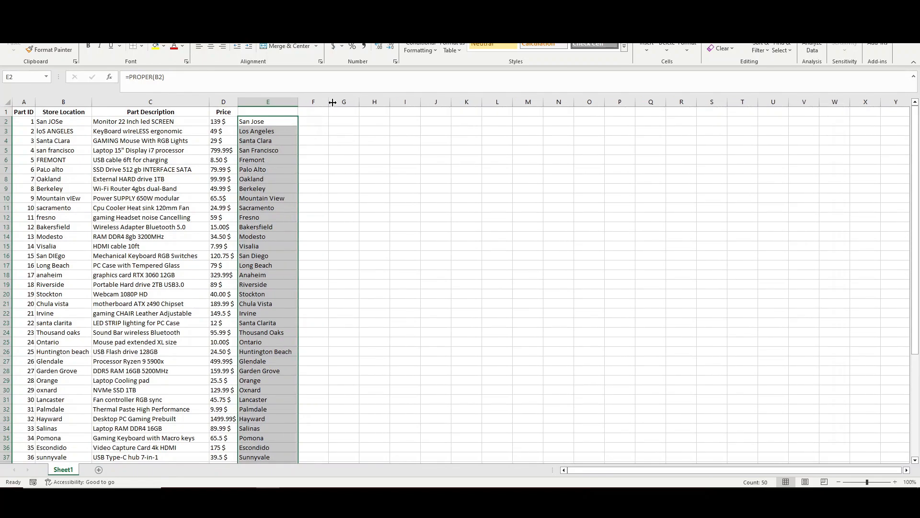
drag(329, 102, 352, 108)
click(331, 122)
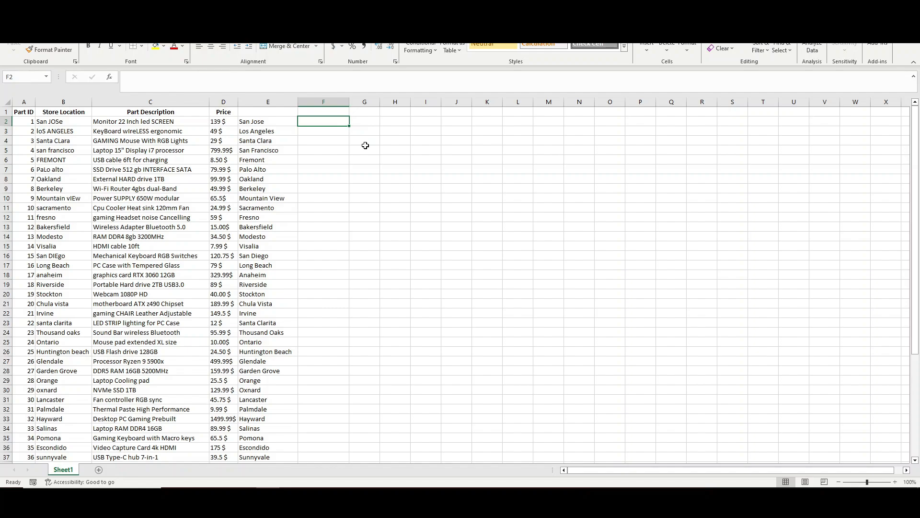
Step: Enter =TRIM(C2) in F2, fill it down to row 51, and widen columns F, G and H
text(=T)
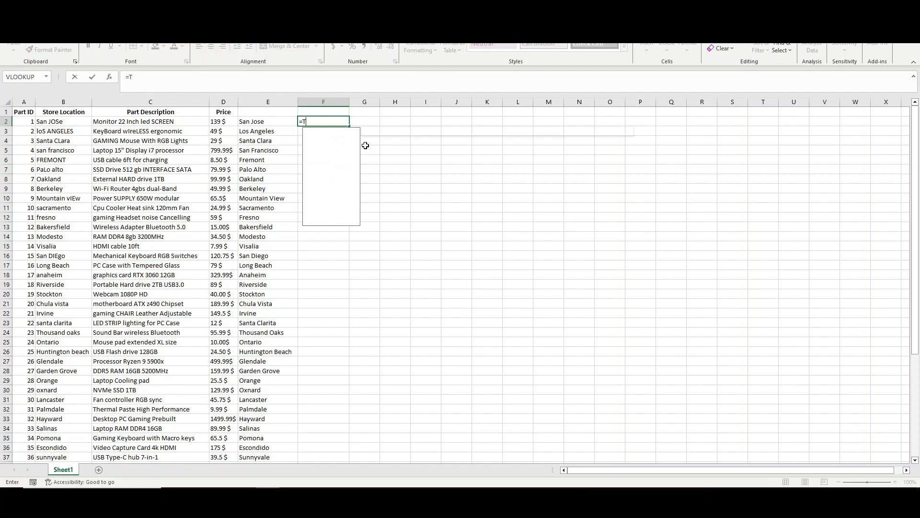
text(RIM()
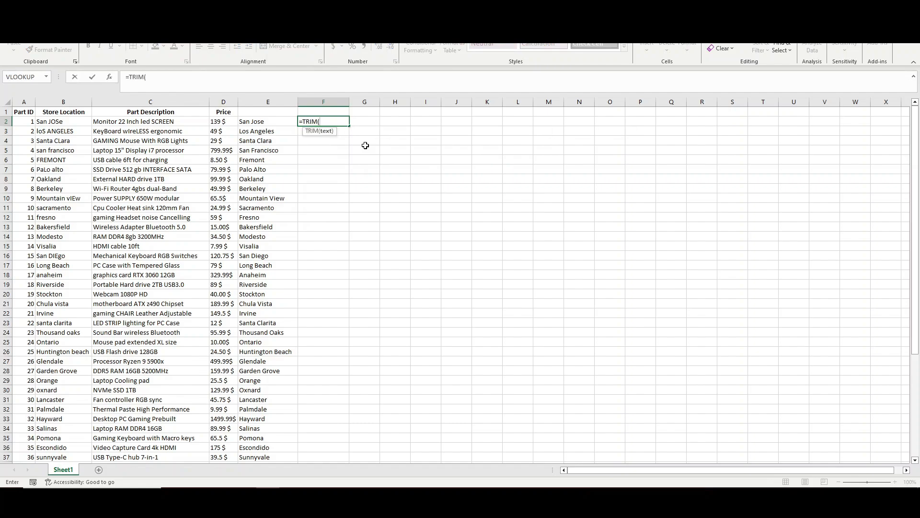
text(C2))
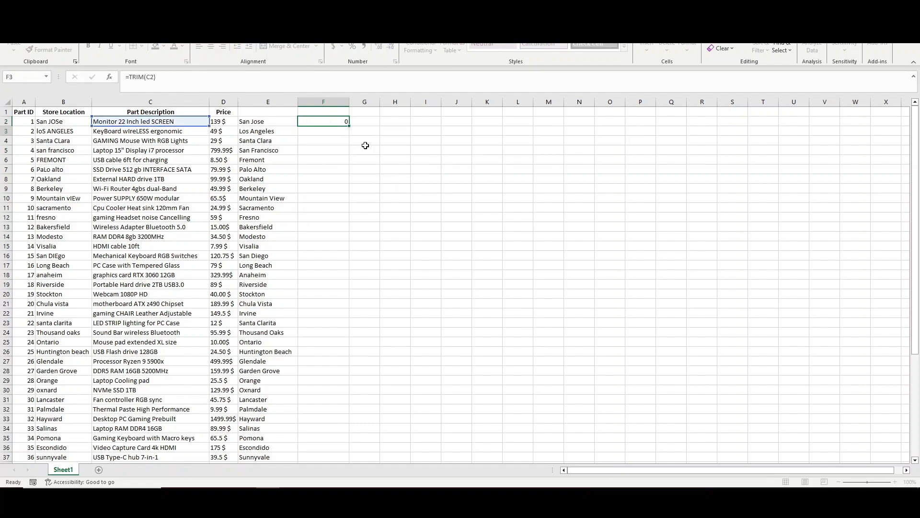
key(Return)
double_click(350, 101)
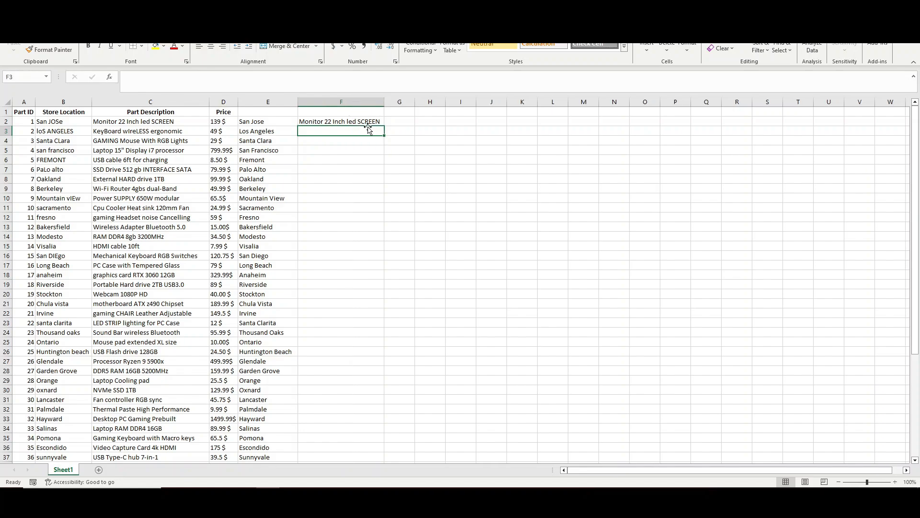
click(374, 120)
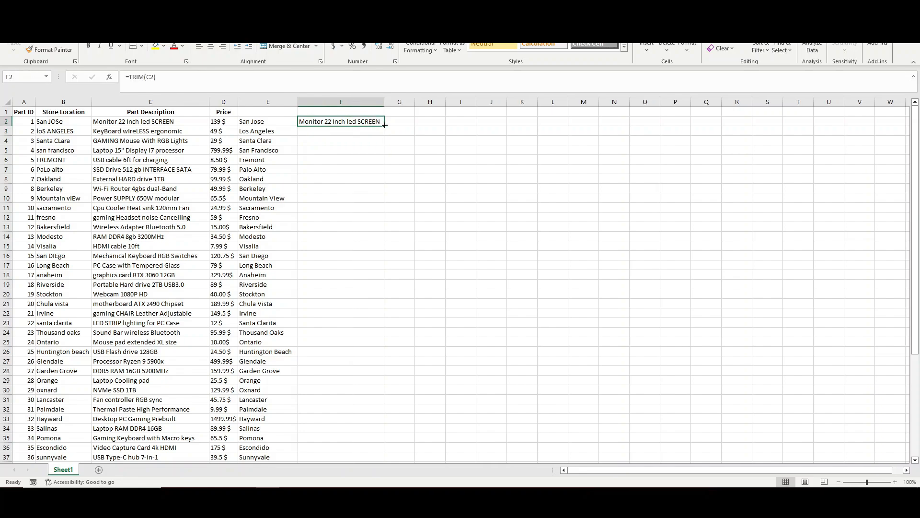
drag(385, 124, 384, 453)
scroll(416, 332, up, 5)
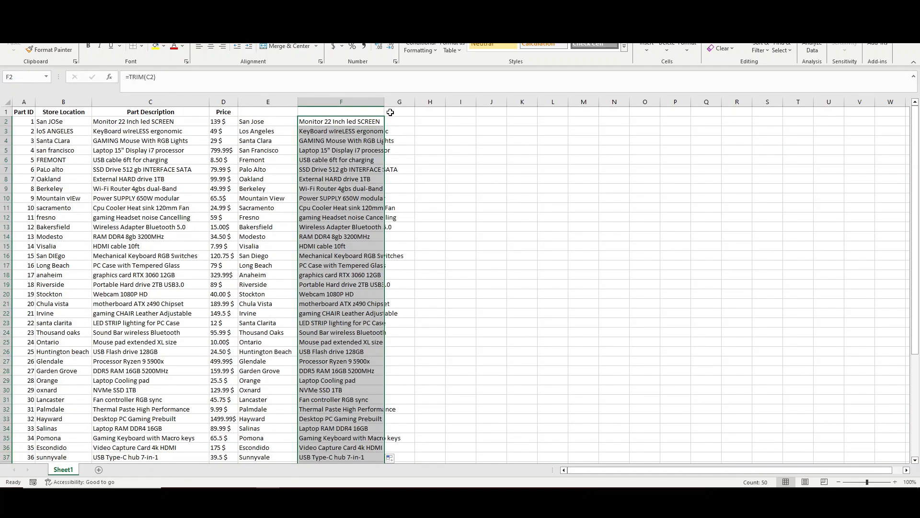
drag(393, 102, 414, 101)
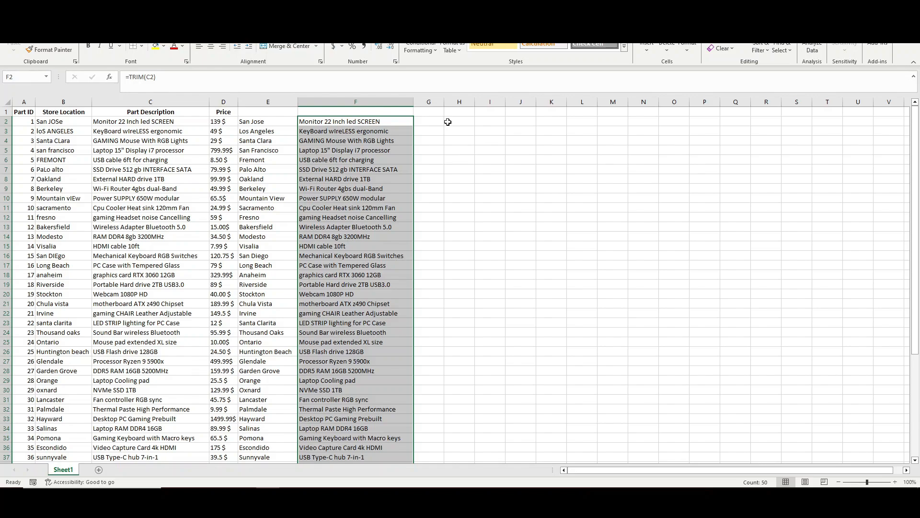
drag(444, 102, 540, 104)
click(447, 120)
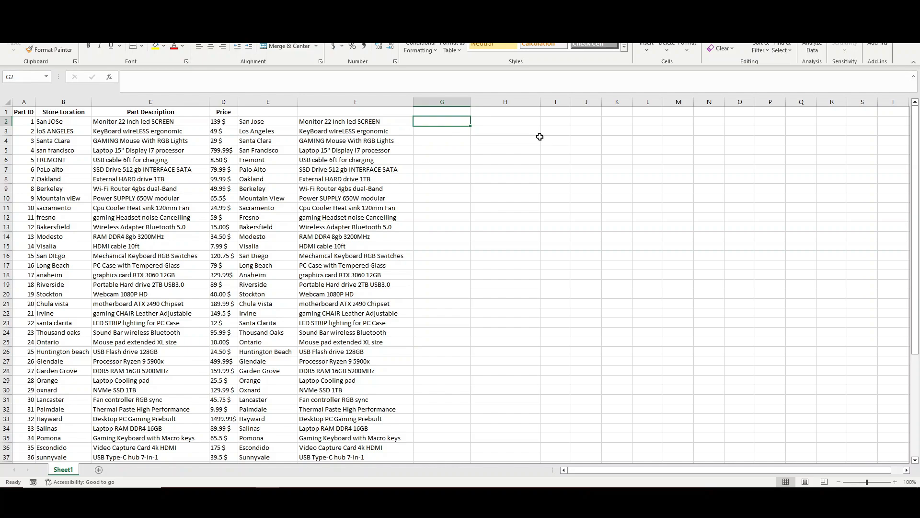
Step: Enter =SUBSTITUTE(D2,"$","") in G2 to strip the dollar sign from the first price
text(+)
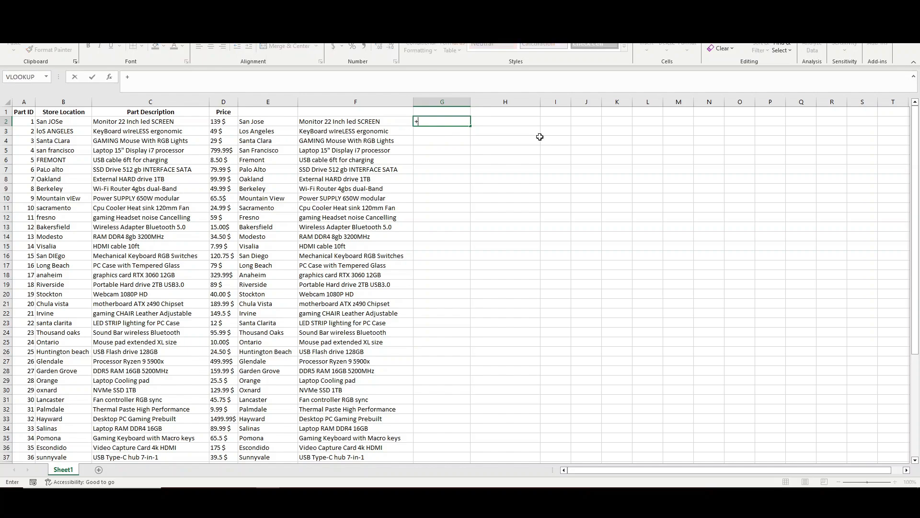
key(BackSpace)
text(=su)
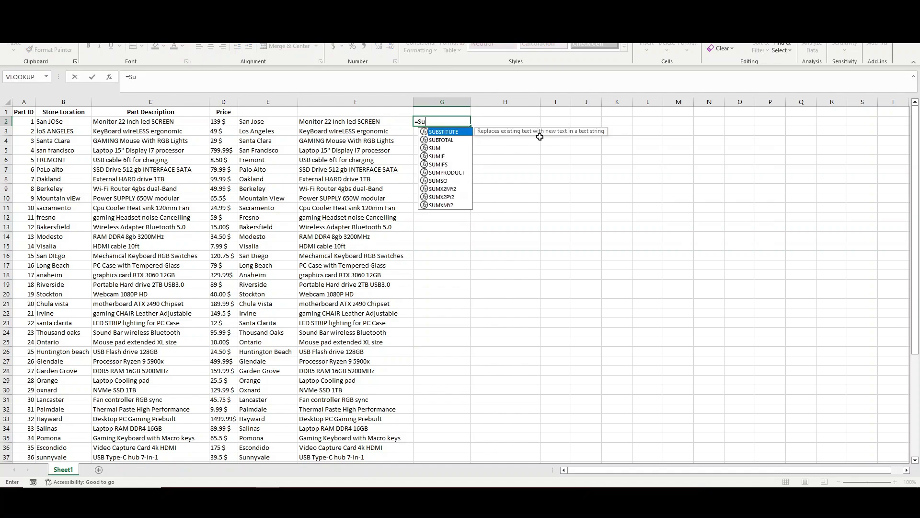
key(Tab)
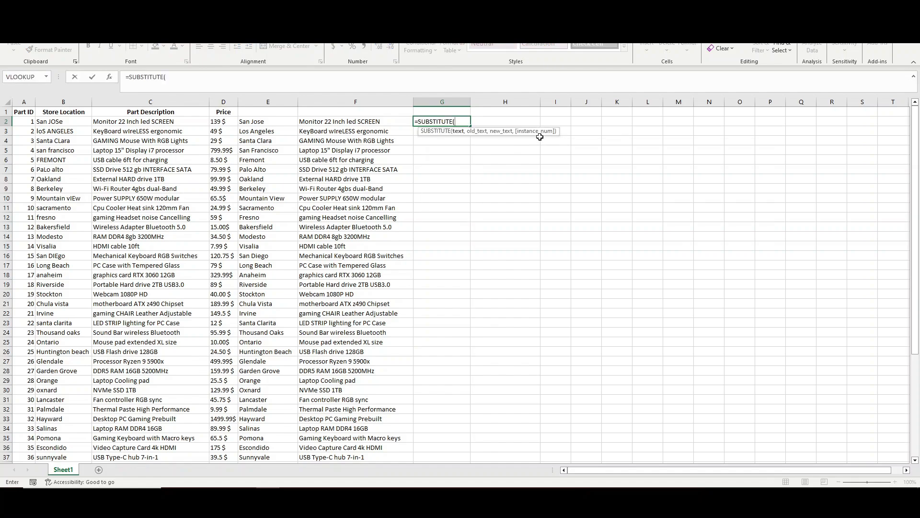
key(Left)
key(Left)
key(Left)
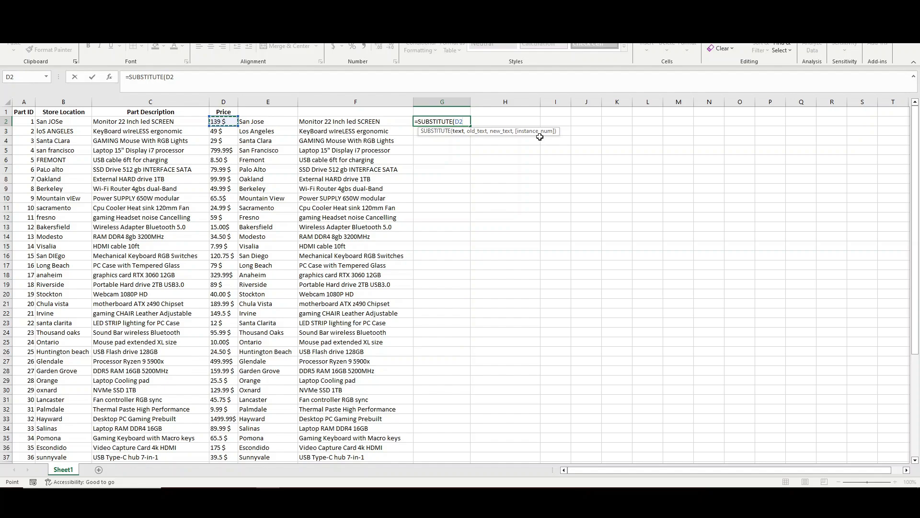
text(,"$",)
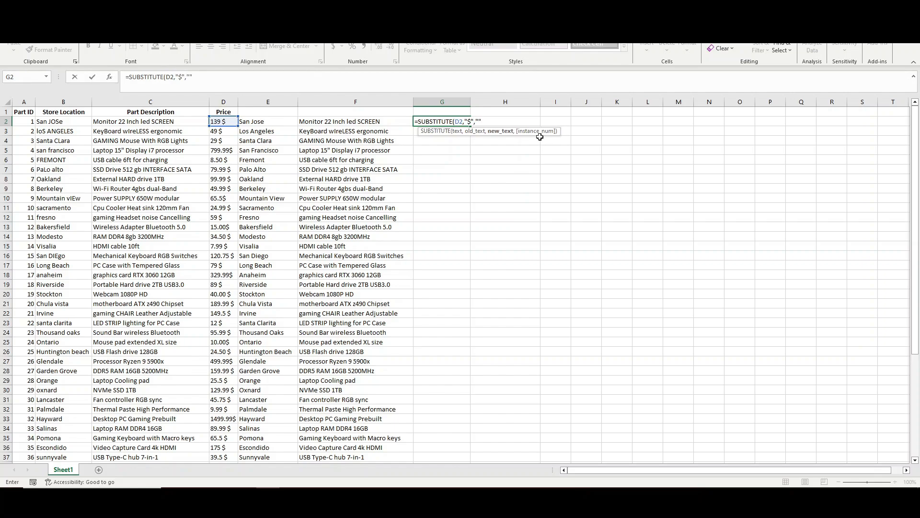
text(""))
key(Return)
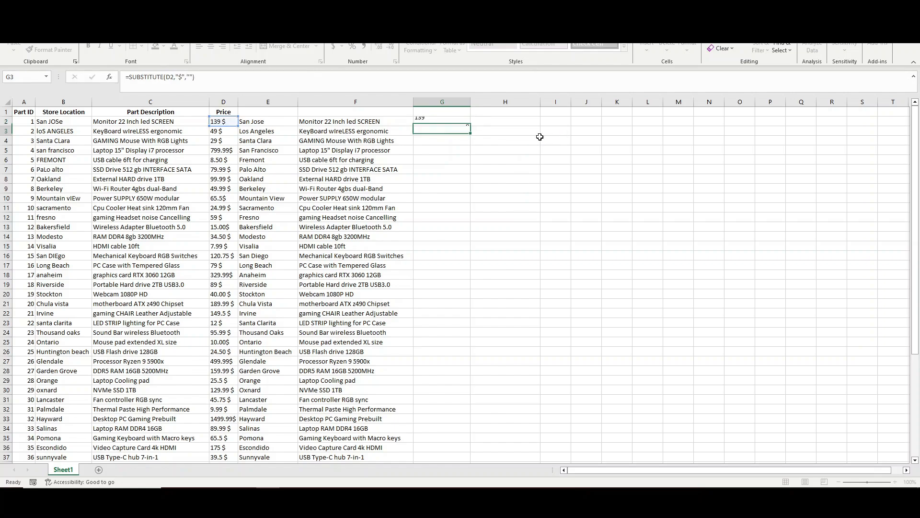
key(Up)
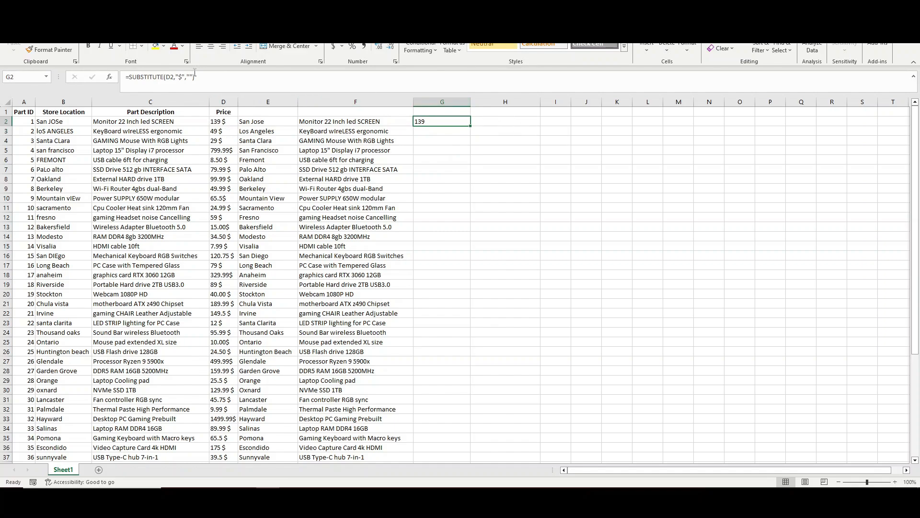
Step: Wrap G2's formula in TRIM to give =TRIM(SUBSTITUTE(D2,"$",""))
click(131, 77)
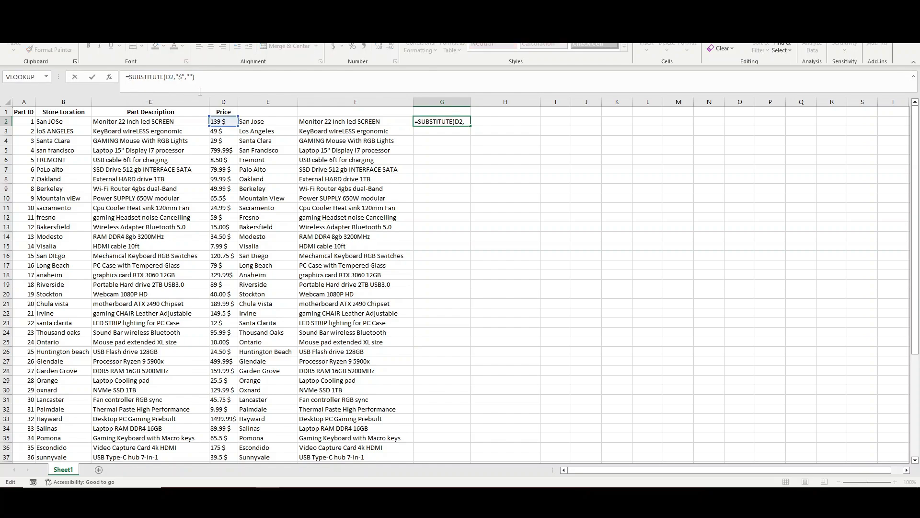
text(TRIM)
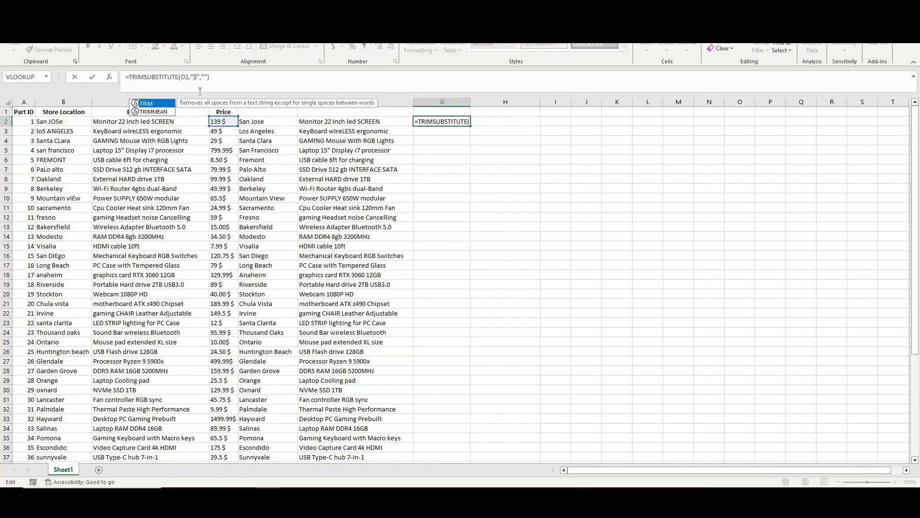
text(()
key(End)
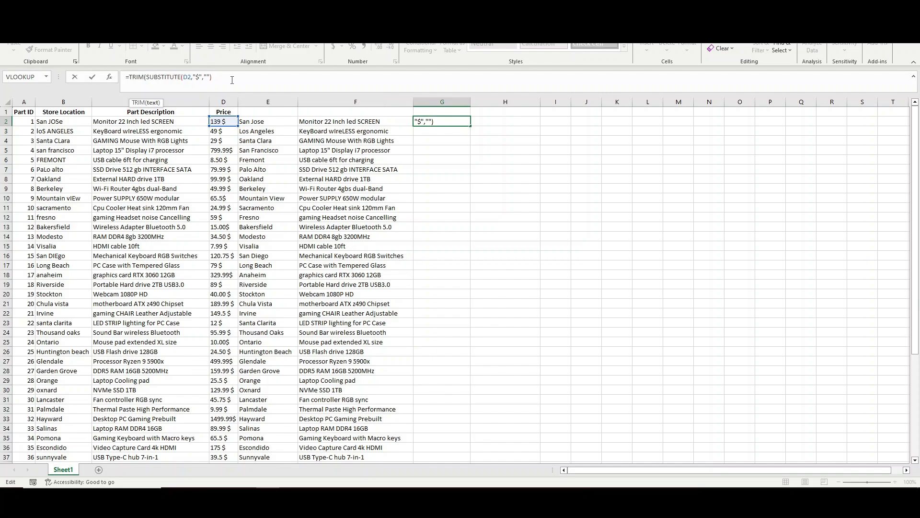
text())
key(ctrl+Return)
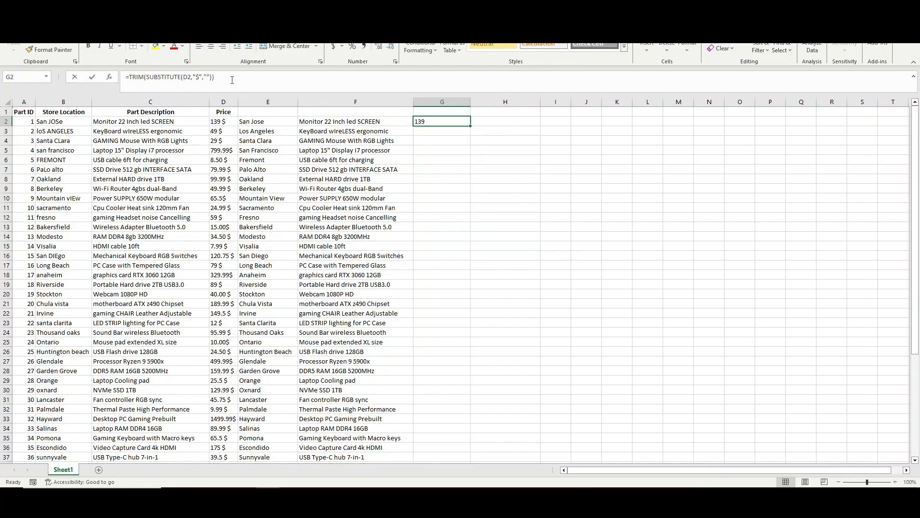
Step: Fill the price formula down column G, widen the column, and centre it
triple_click(232, 80)
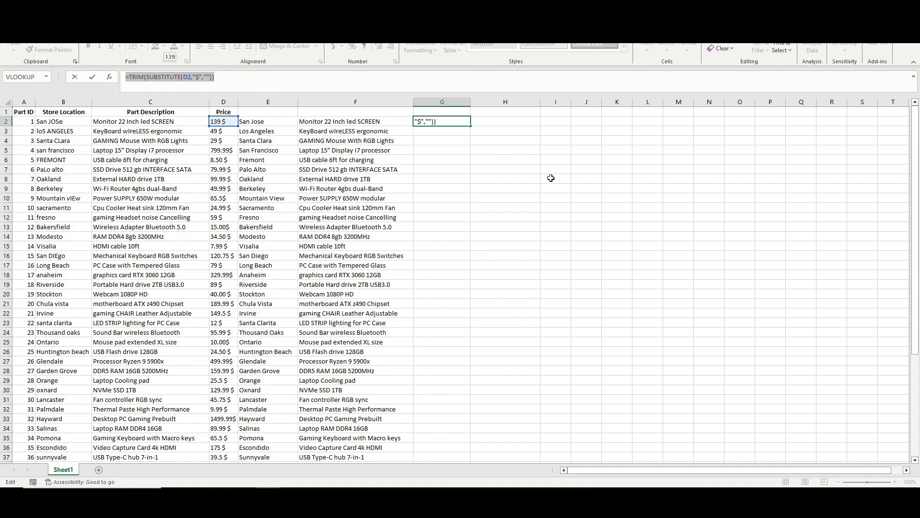
key(Escape)
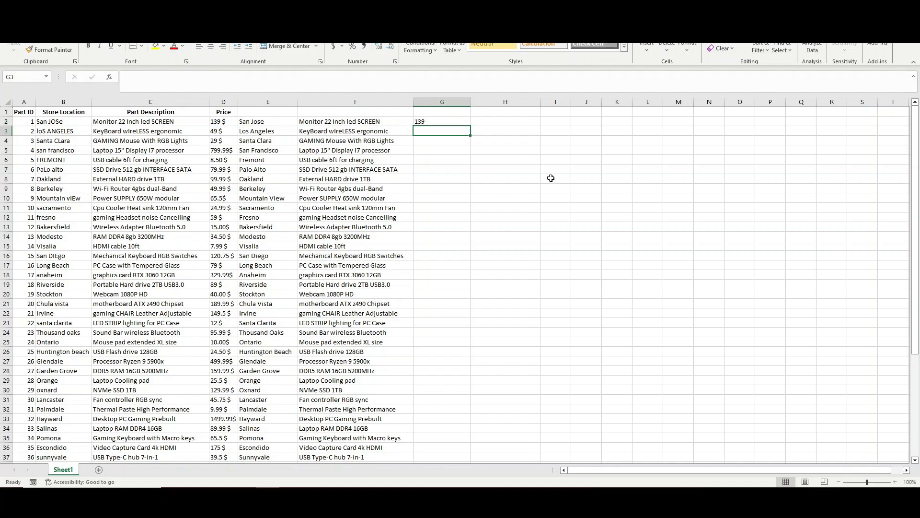
double_click(471, 125)
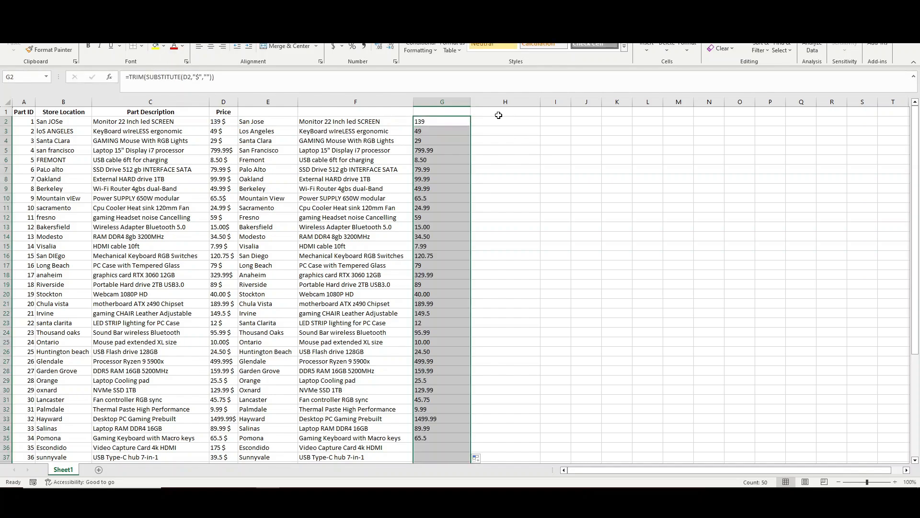
drag(471, 101, 482, 102)
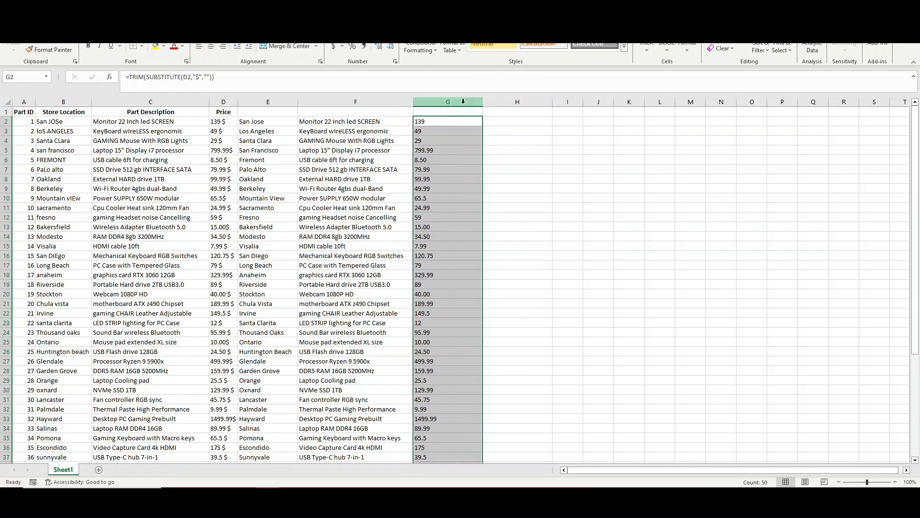
click(211, 46)
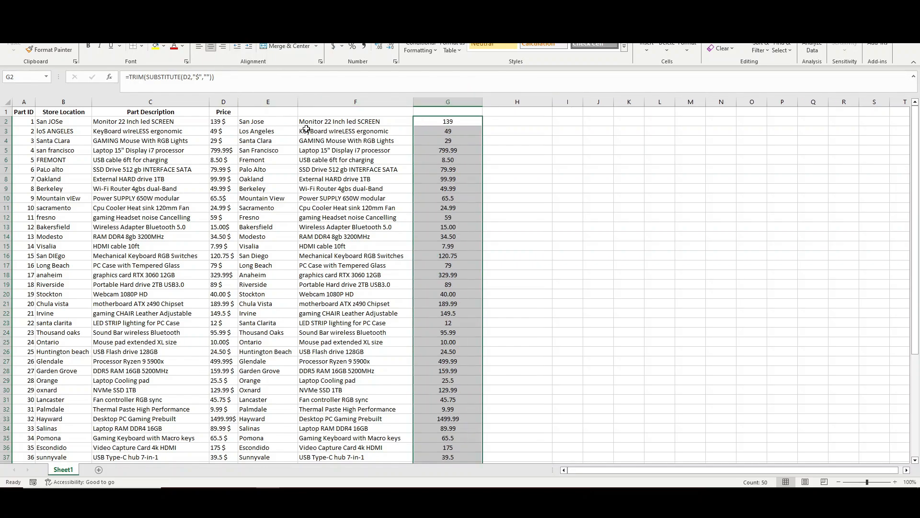
Step: Centre columns E–G and paste column G over itself as values only
drag(267, 103, 446, 102)
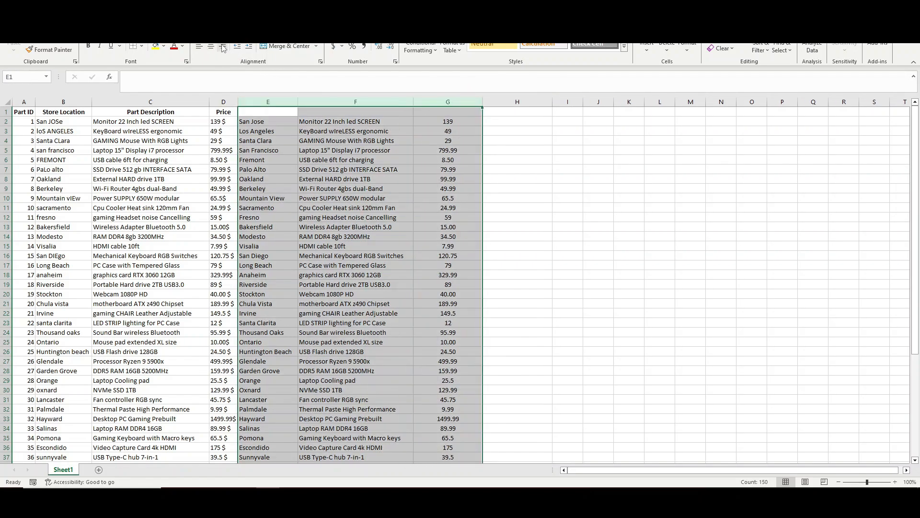
click(211, 47)
click(446, 102)
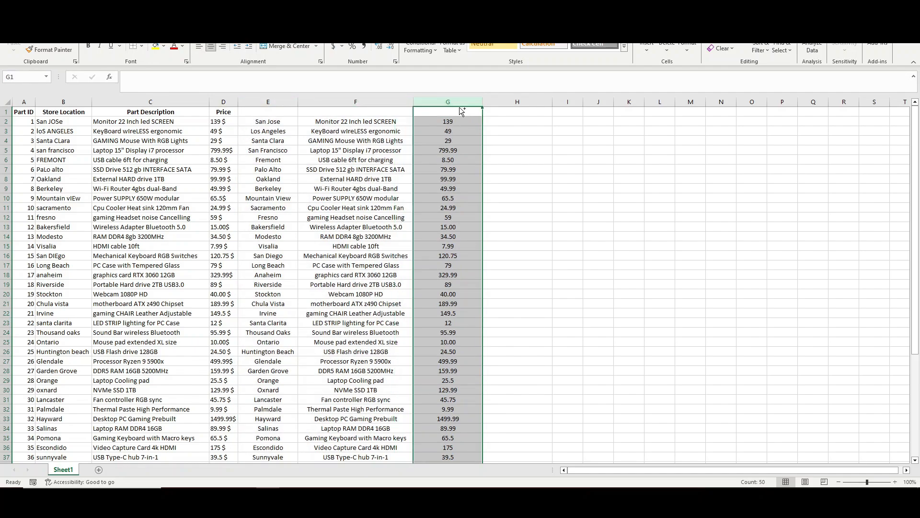
key(ctrl+c)
key(ctrl+v)
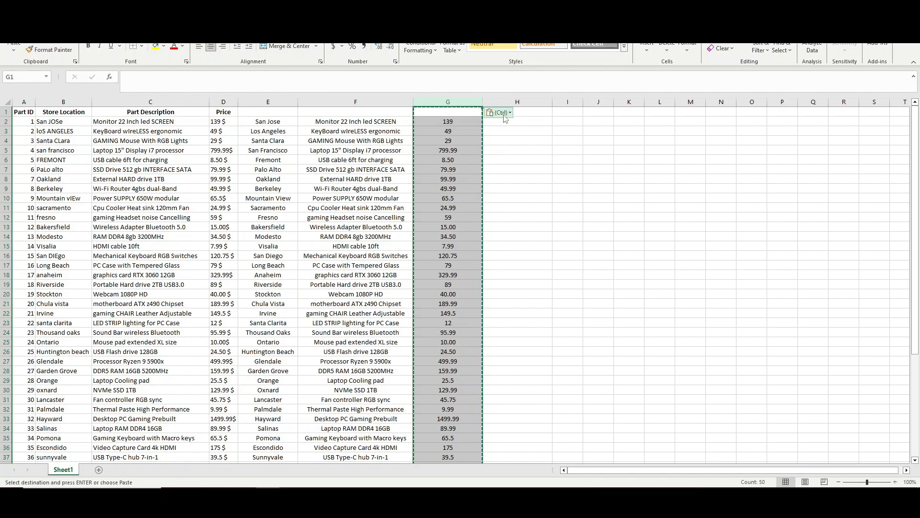
click(505, 115)
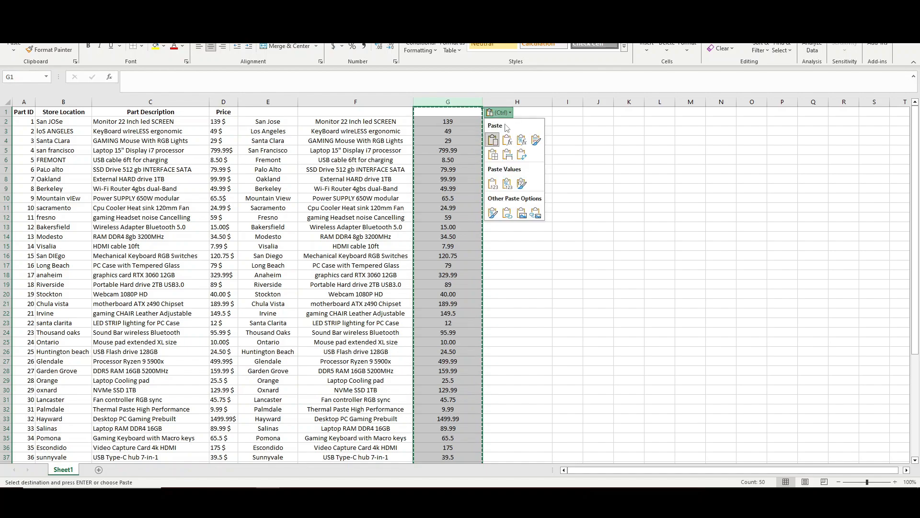
click(493, 184)
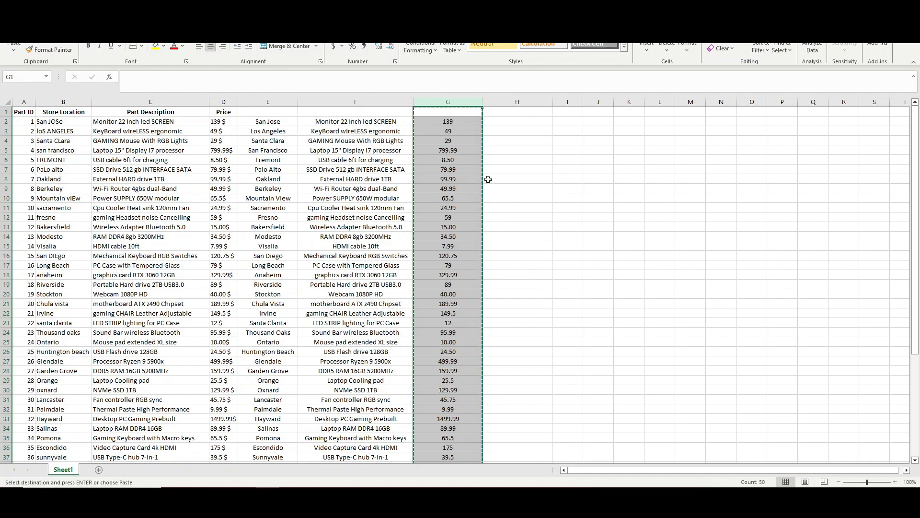
Step: Check the pasted prices and dismiss the number-stored-as-text warning without converting
click(453, 158)
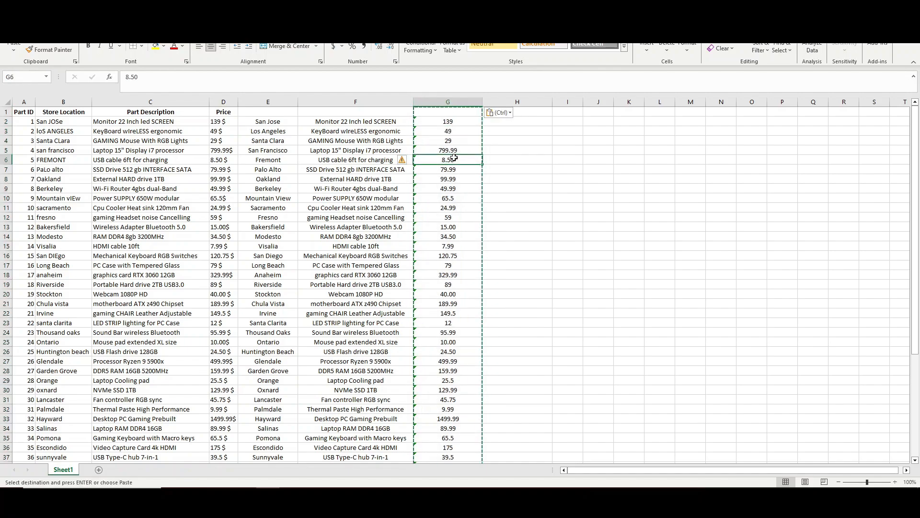
click(464, 126)
key(Escape)
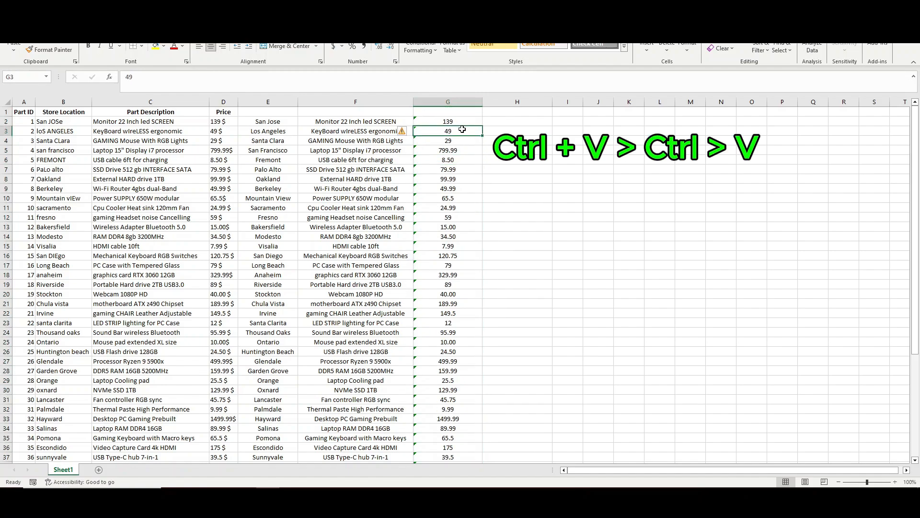
click(402, 122)
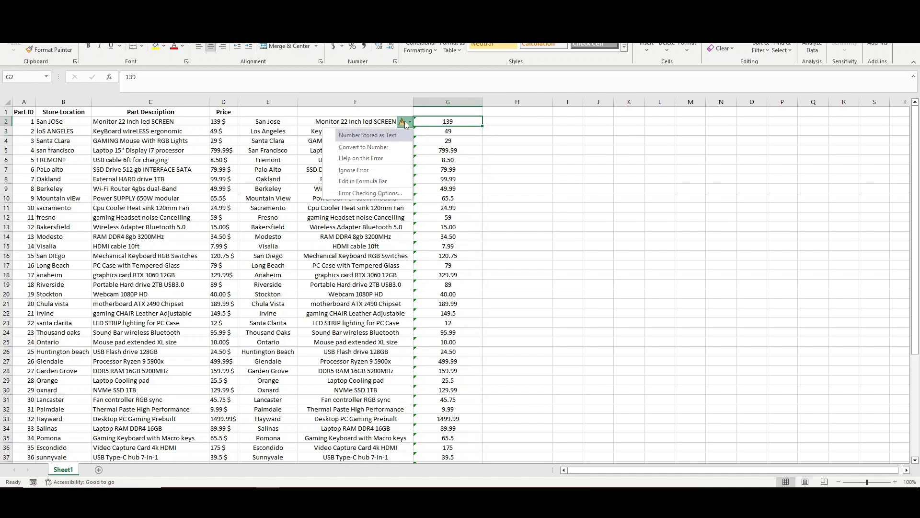
click(443, 141)
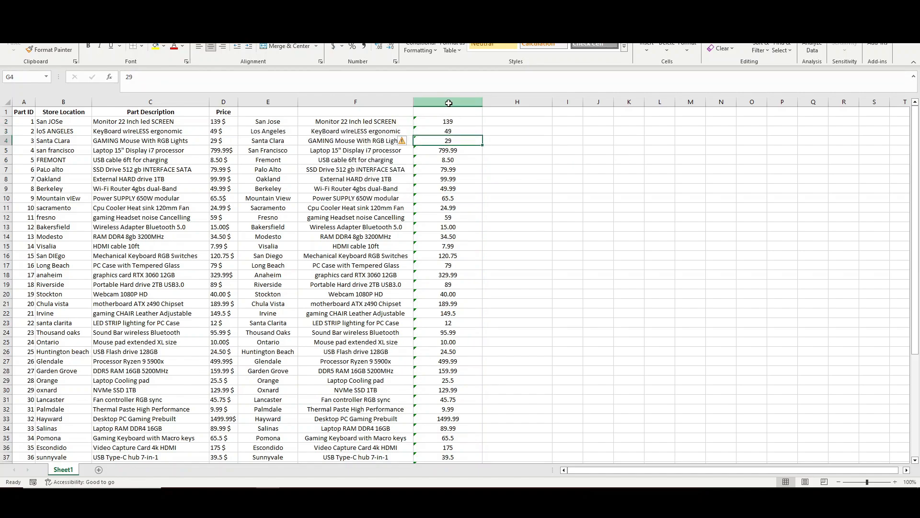
click(449, 103)
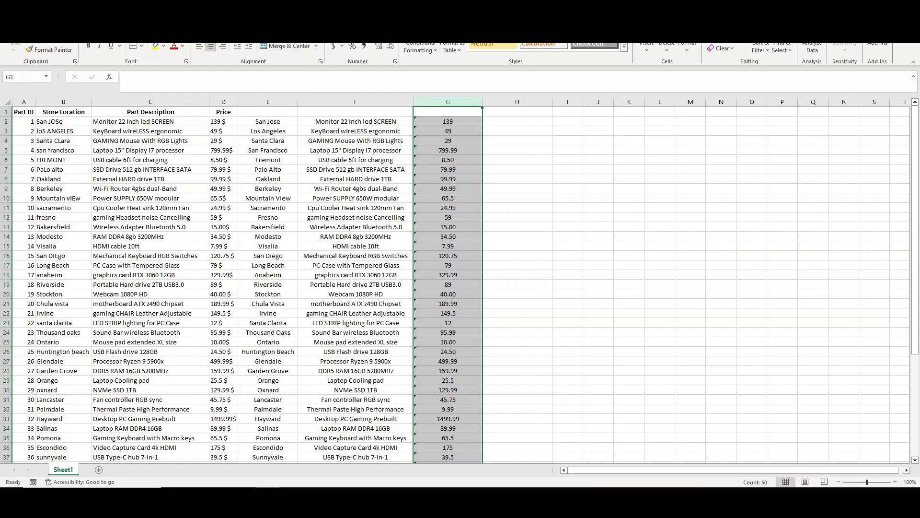
Step: Convert column G's text prices to numbers with Data > Text to Columns, Finish
click(166, 15)
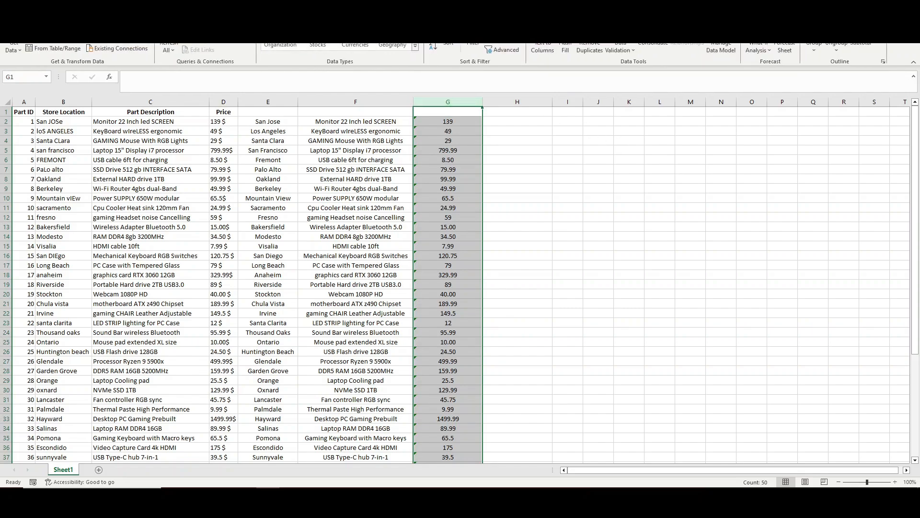
click(543, 48)
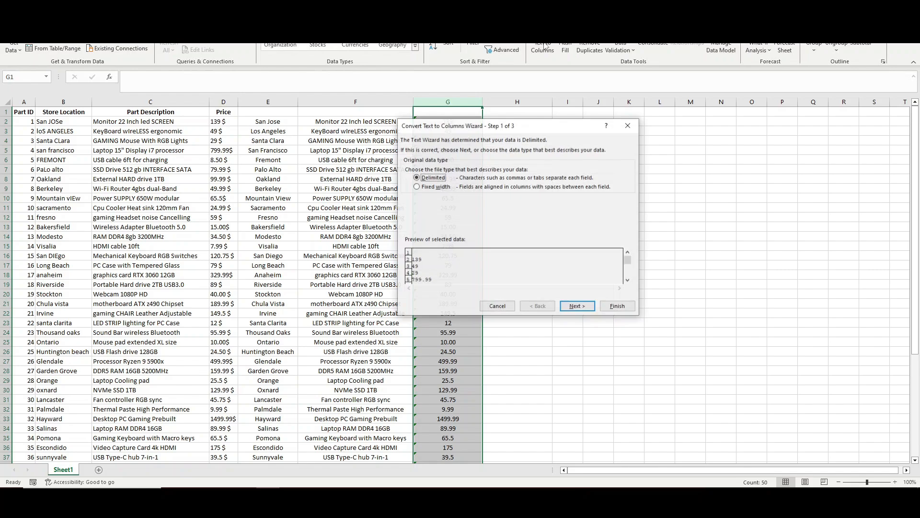
click(622, 307)
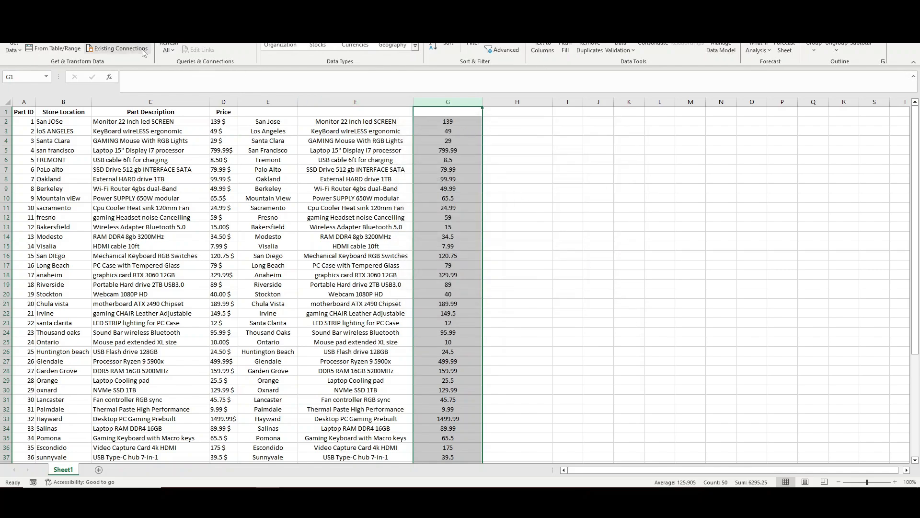
click(35, 15)
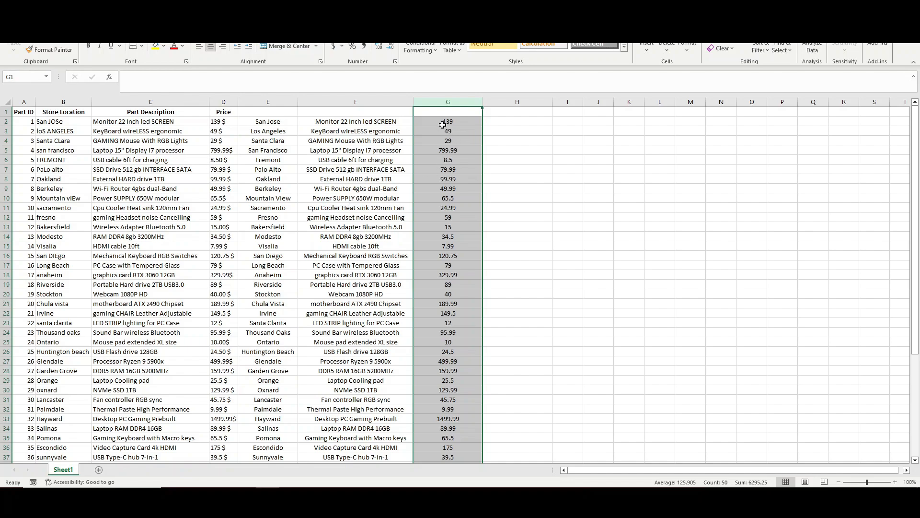
Step: Format column G as $ English (United States) accounting, after briefly trying Euro
click(333, 46)
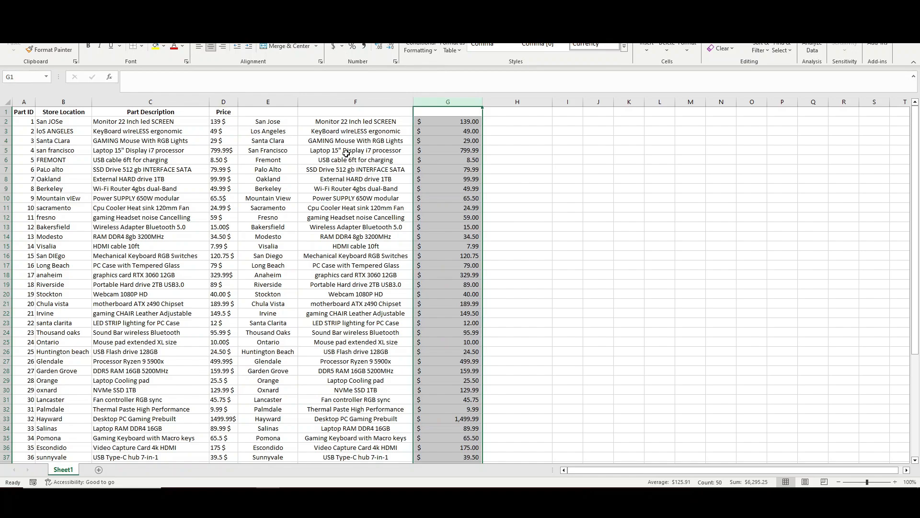
click(343, 47)
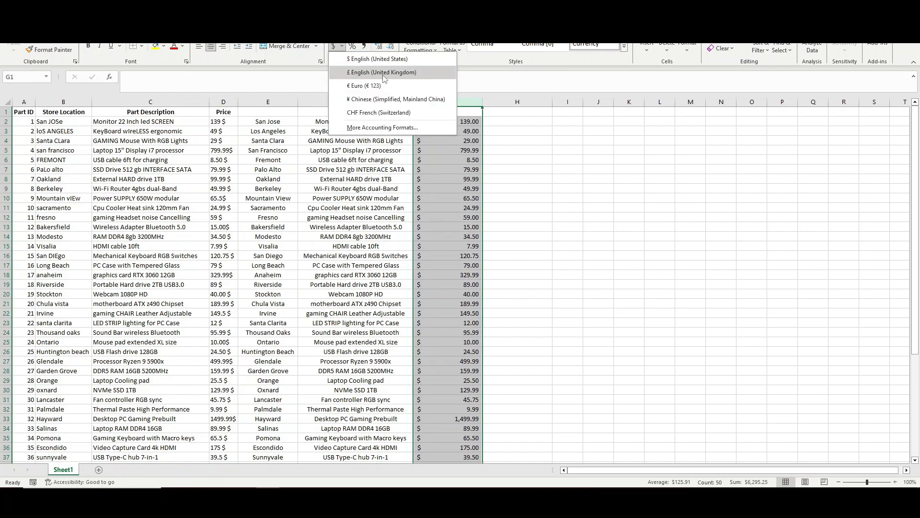
click(387, 87)
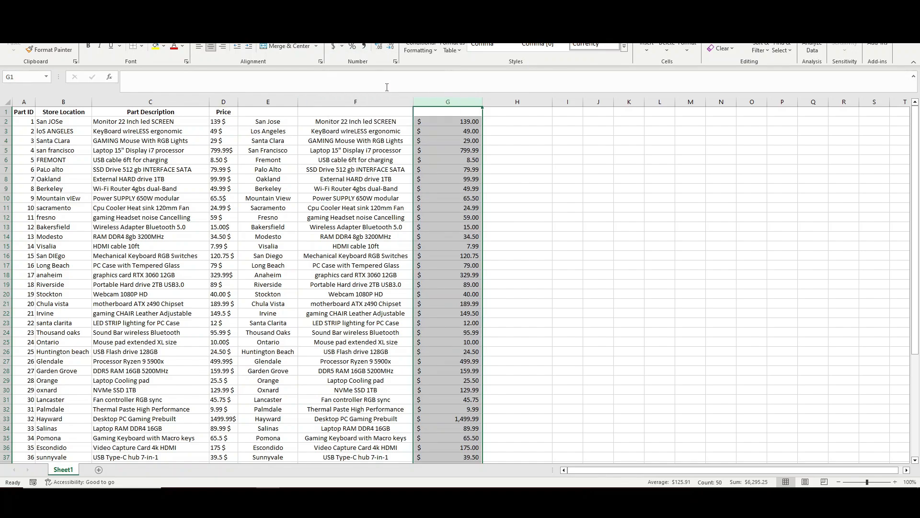
click(342, 47)
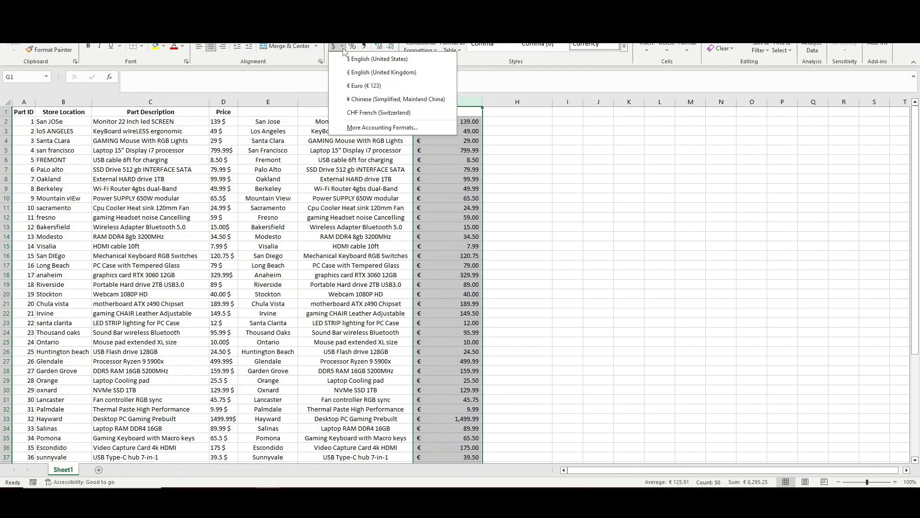
click(382, 59)
click(536, 218)
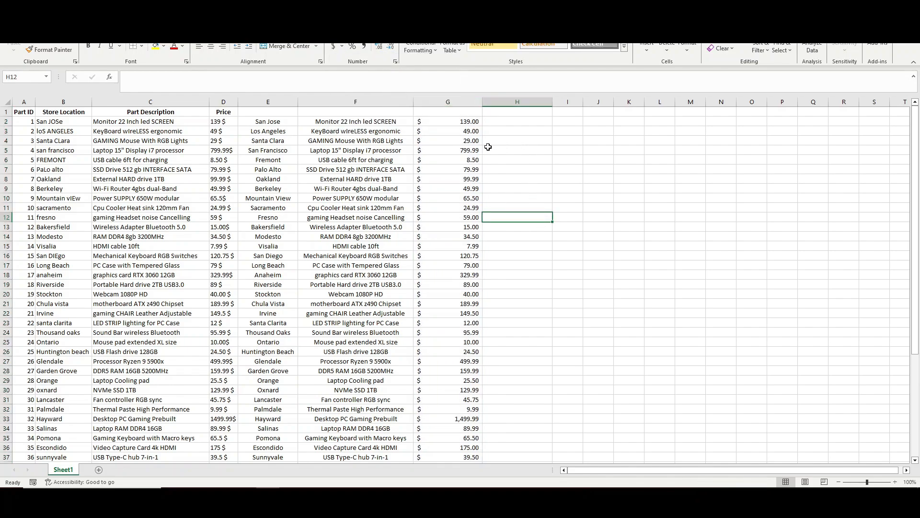
click(358, 176)
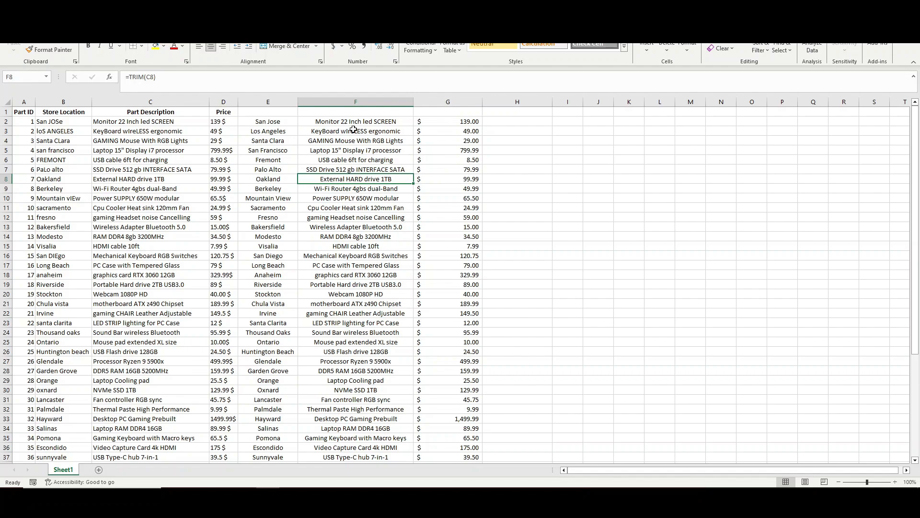
Step: Enter =TEXTJOIN("-",TRUE,A2,B2) in H2 and fill it down column H
click(527, 120)
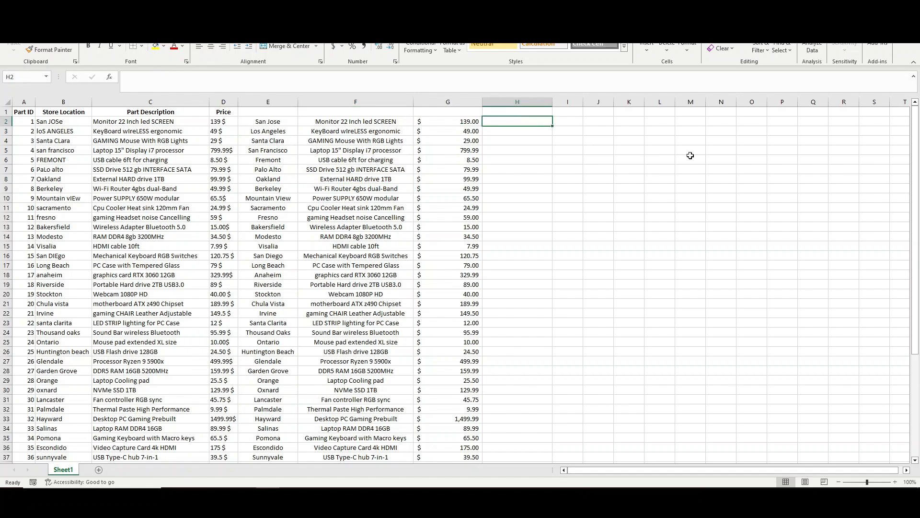
click(514, 122)
text(=TExtj)
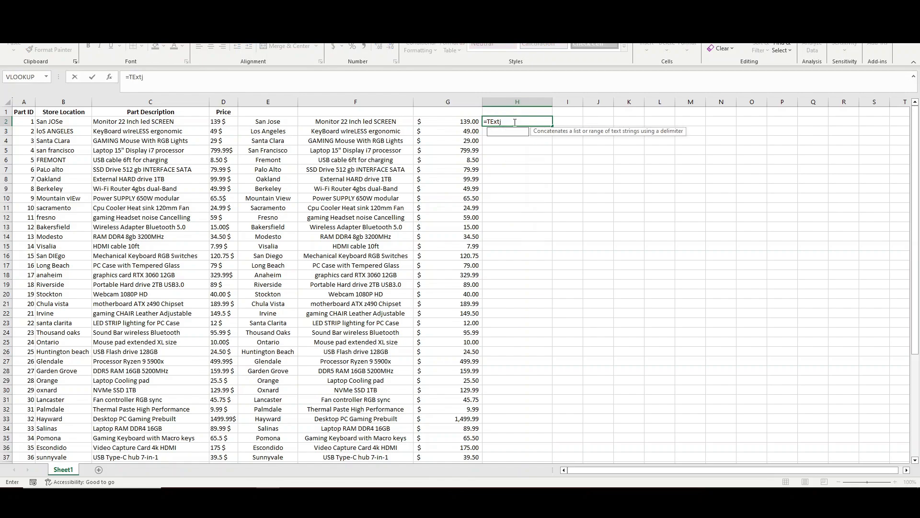
key(Tab)
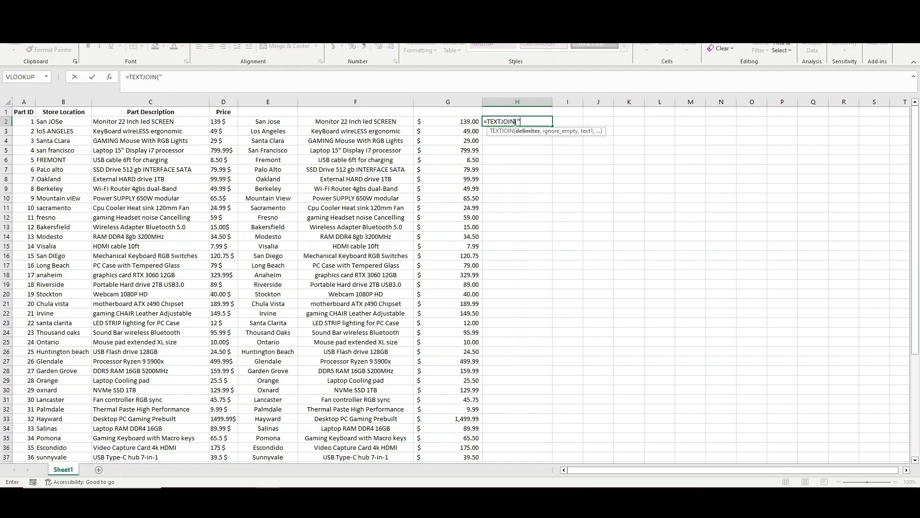
text("-",TRUE,)
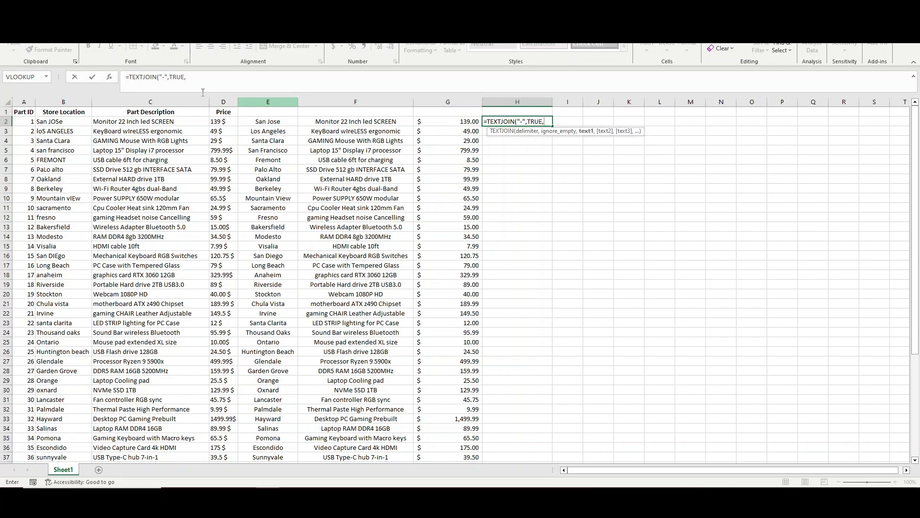
click(24, 121)
text(,)
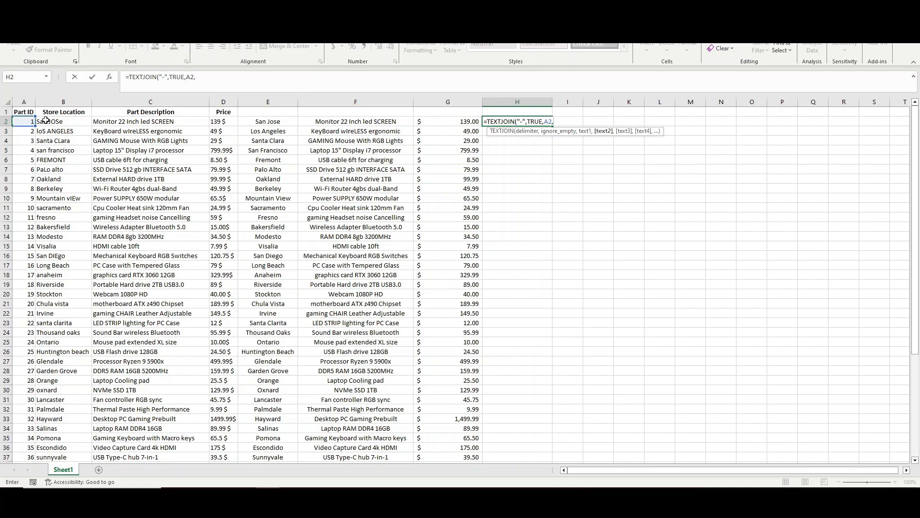
click(49, 122)
text())
key(ctrl+Return)
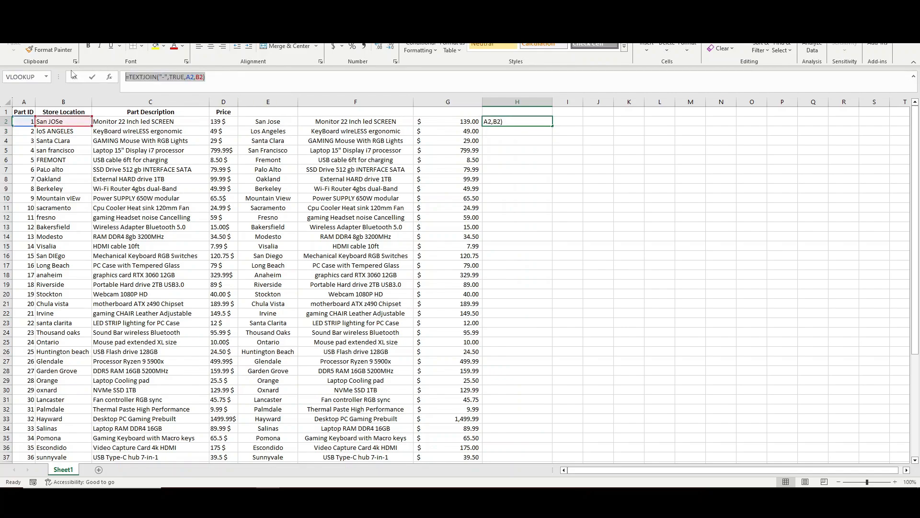
double_click(553, 126)
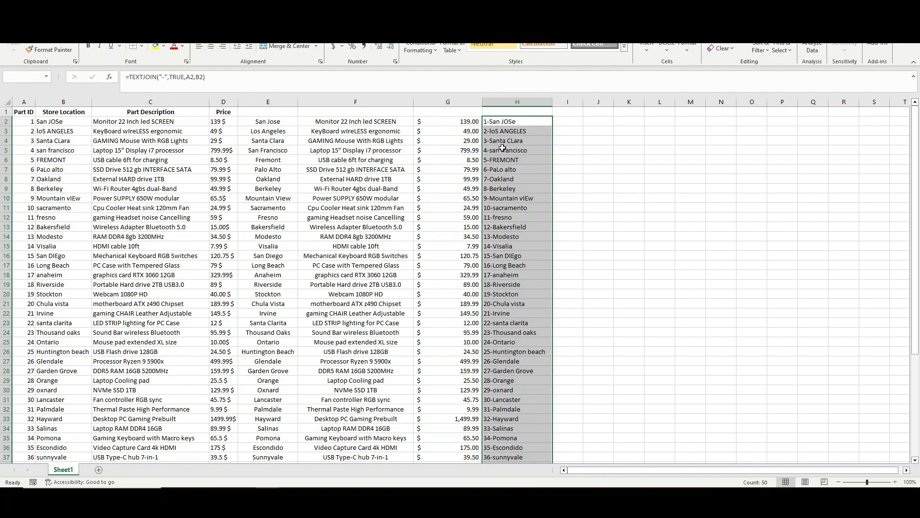
click(363, 122)
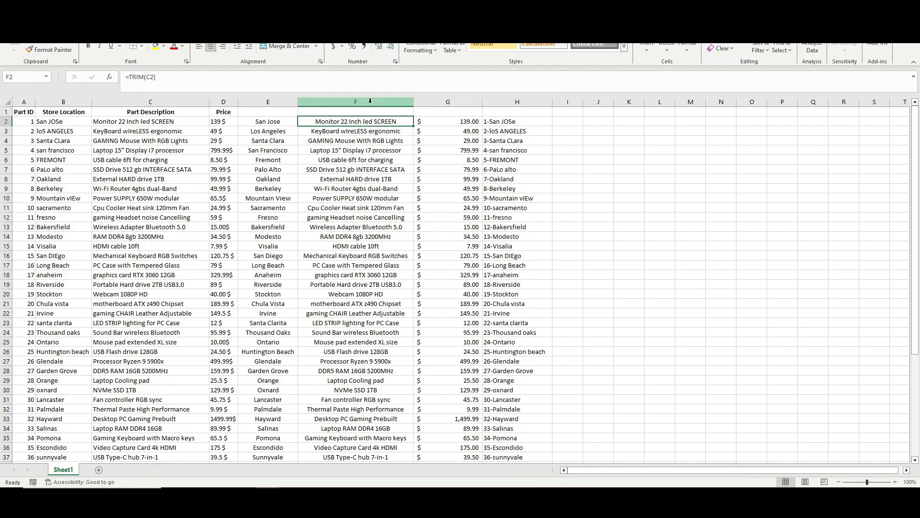
Step: Change F2 to =PROPER(TRIM(C2)) and fill it down column F
click(370, 103)
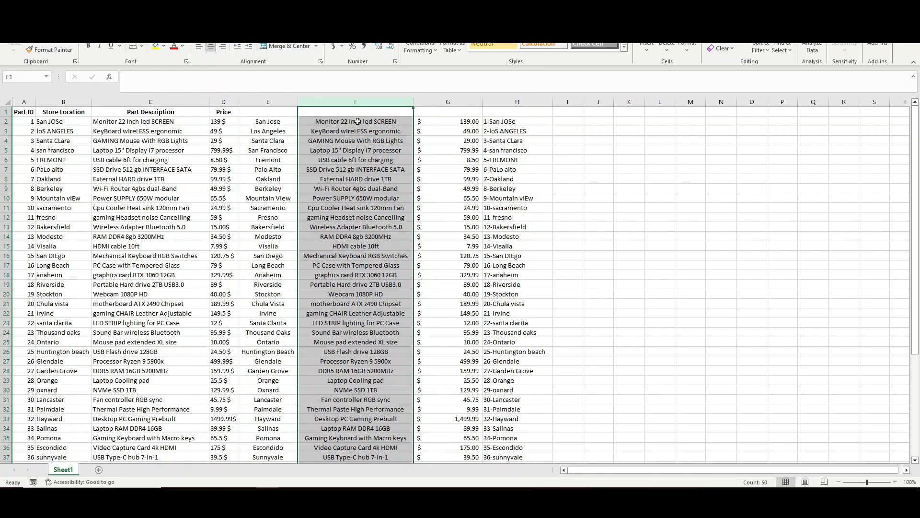
click(357, 122)
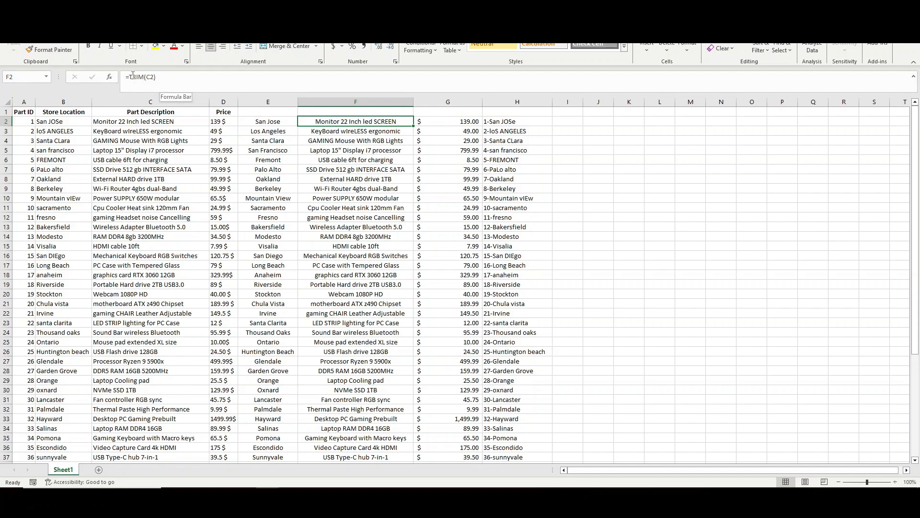
click(150, 79)
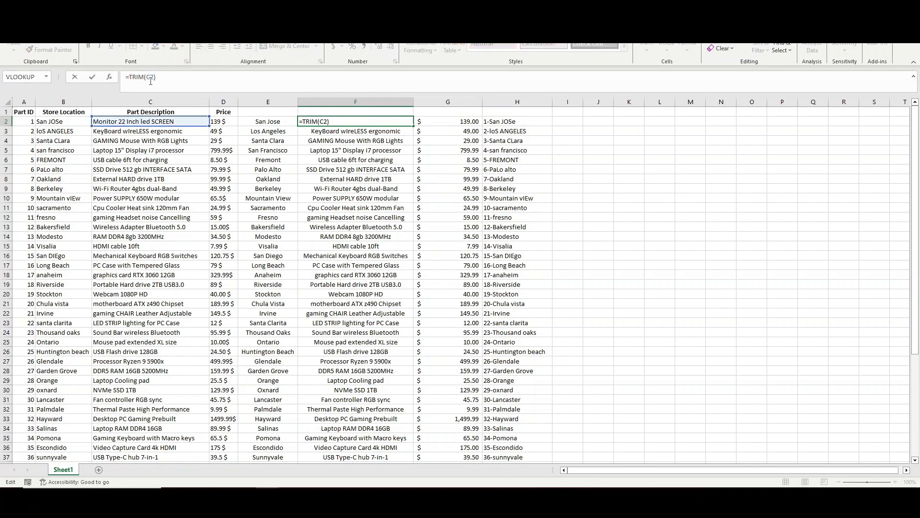
text(Proper)
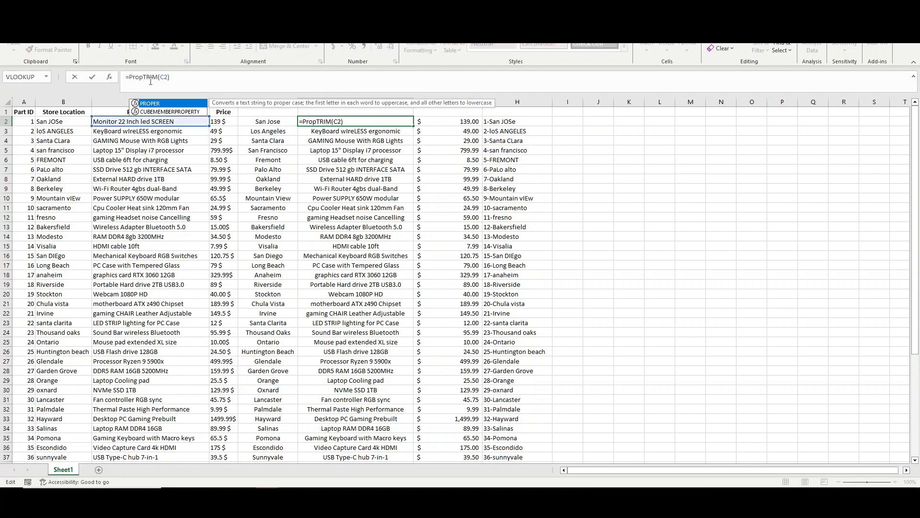
text(()
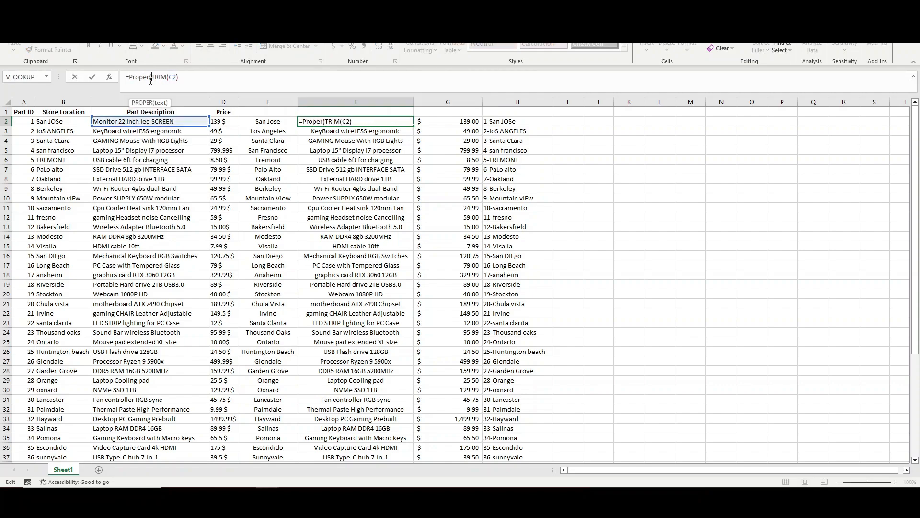
text())
key(Return)
click(402, 122)
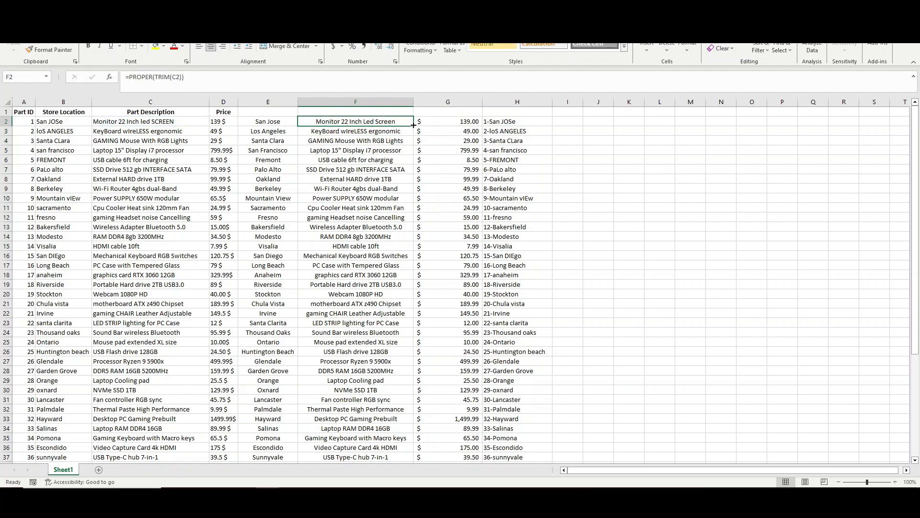
double_click(413, 126)
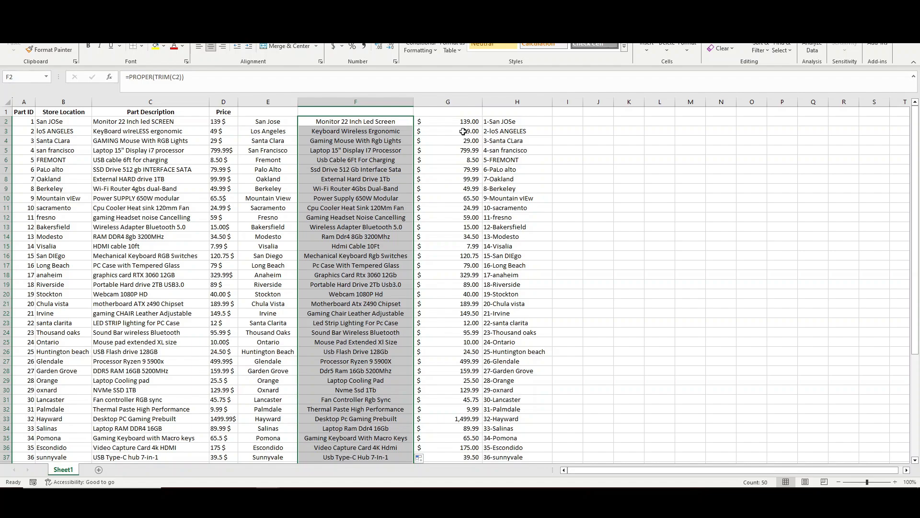
click(520, 123)
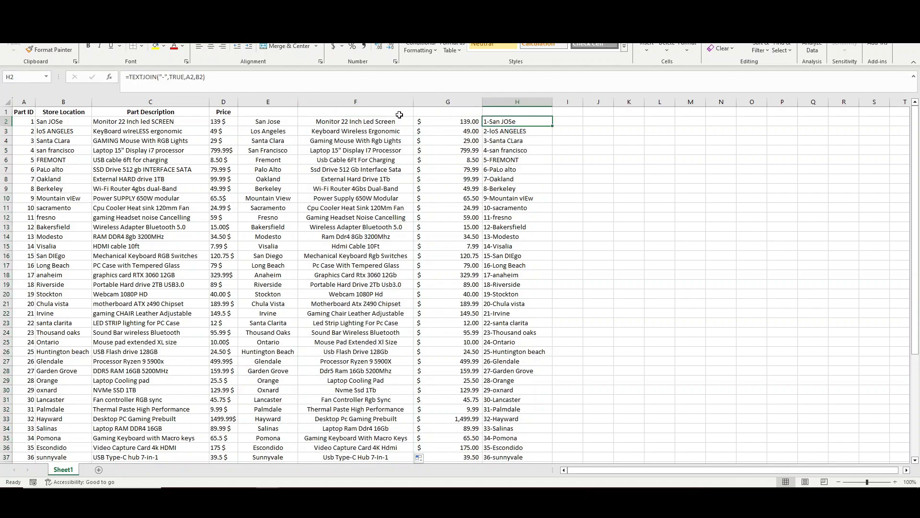
Step: Change H2 to =PROPER(TEXTJOIN("-",TRUE,A2,B2)) and fill it down column H
click(131, 77)
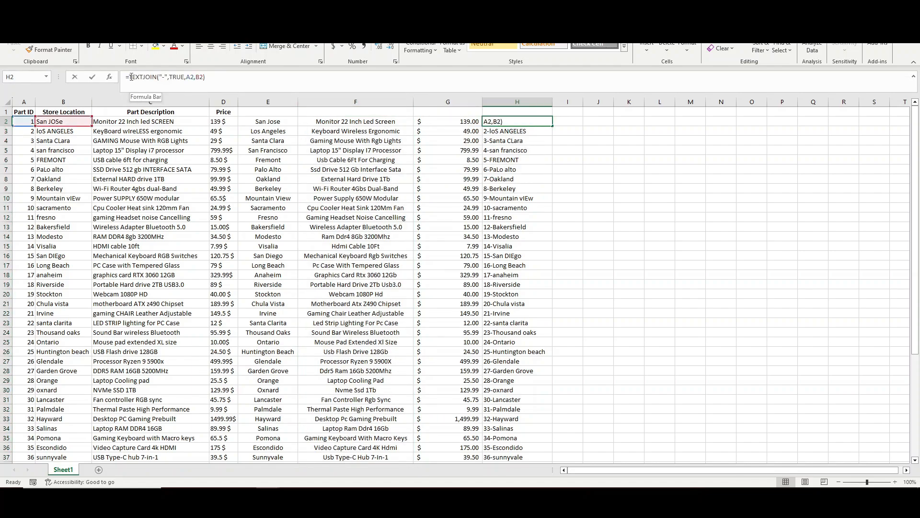
text(Proper)
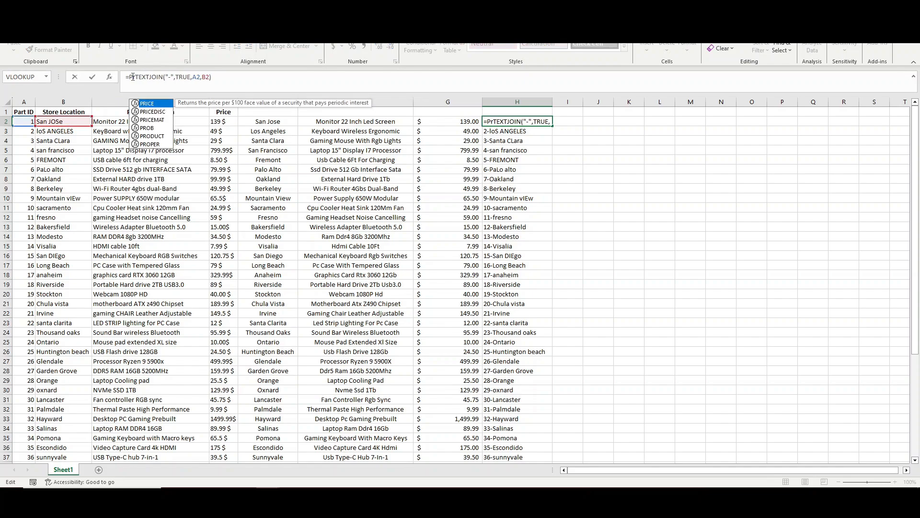
text(()
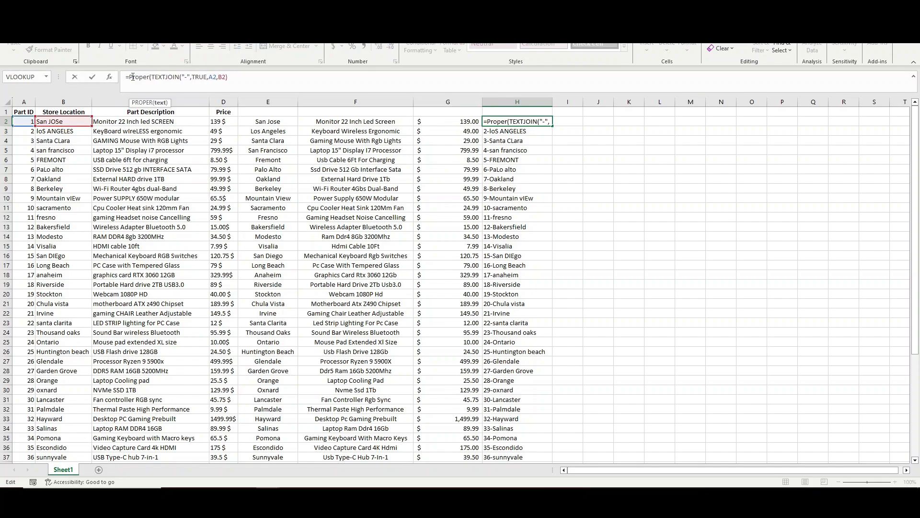
click(251, 77)
text())
key(Return)
click(502, 122)
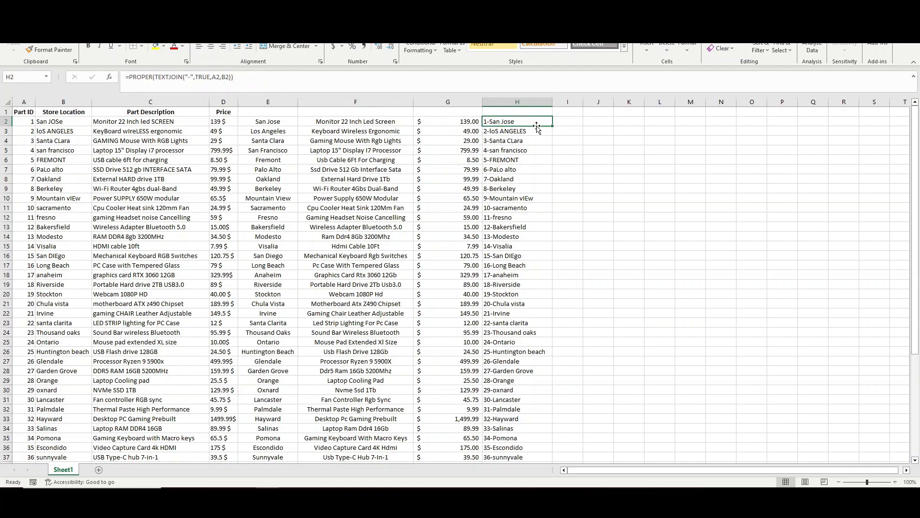
double_click(553, 126)
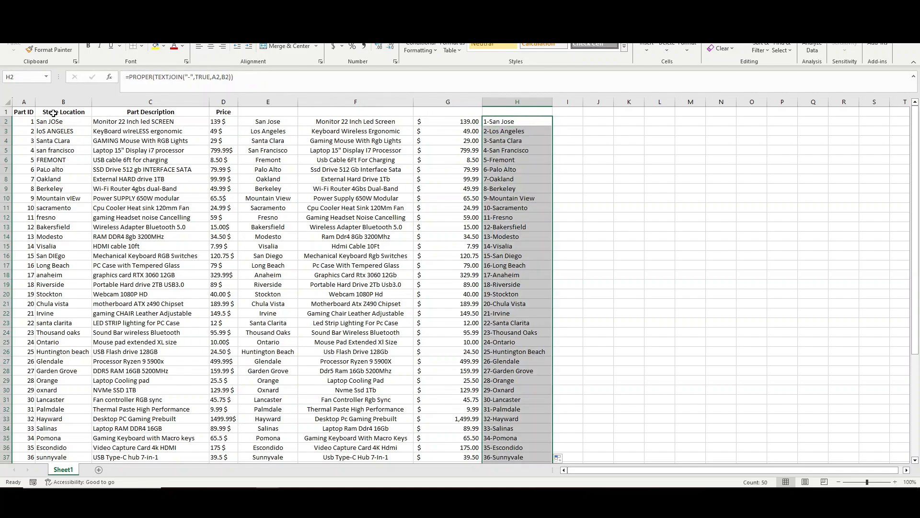
drag(49, 112, 223, 112)
Step: Copy the original headers into E1 onward and add a 'Part ID + Store' header in H1
key(ctrl+c)
click(268, 111)
key(ctrl+v)
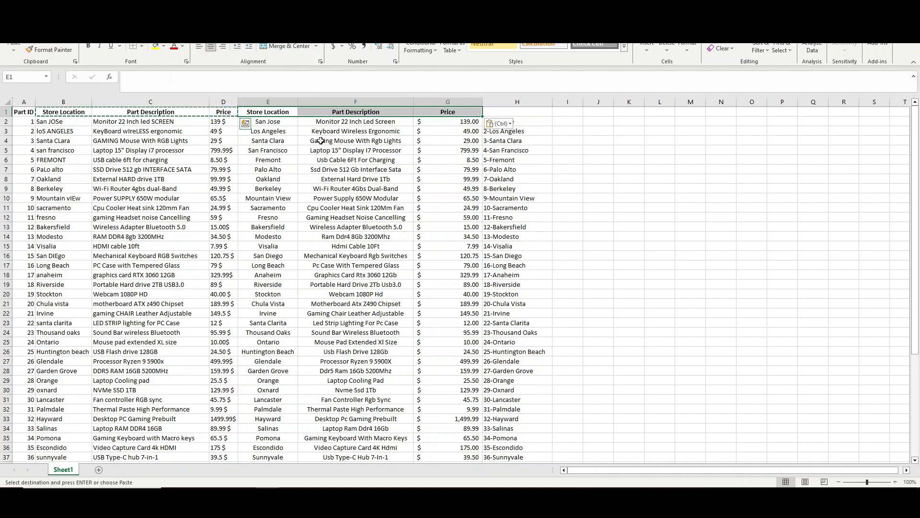
click(320, 141)
click(521, 113)
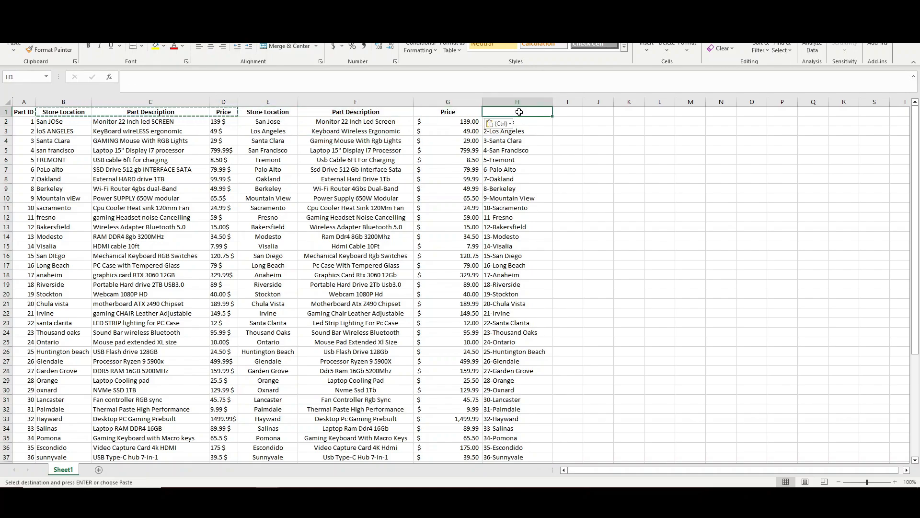
text(Part ID + Store)
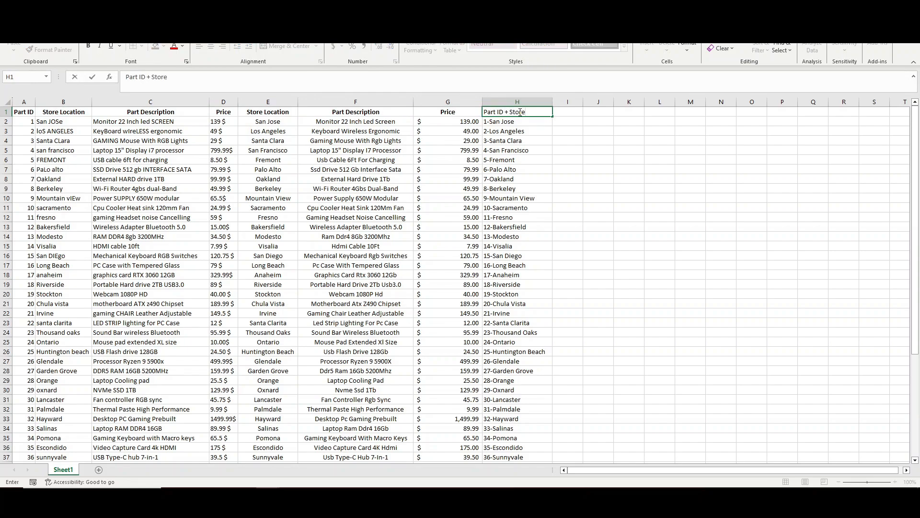
key(Return)
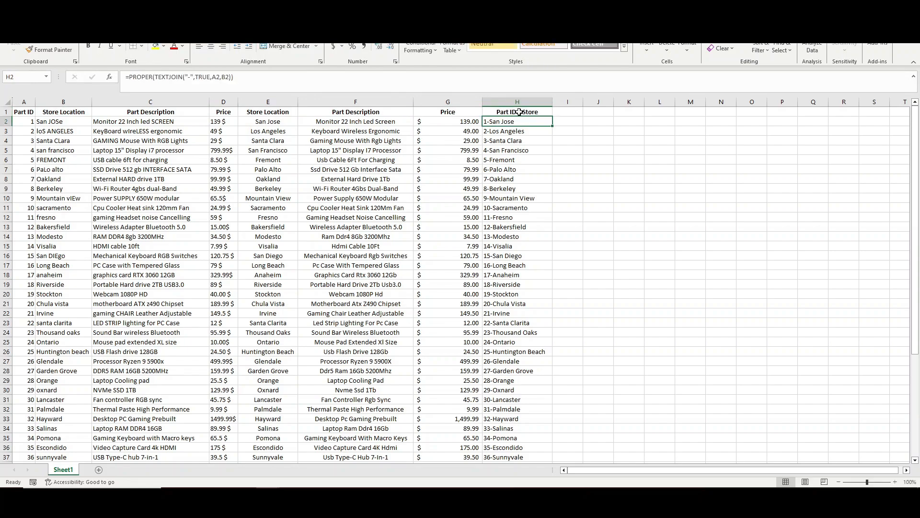
Step: Convert the cleaned block E1:H51 to plain values in place
click(266, 111)
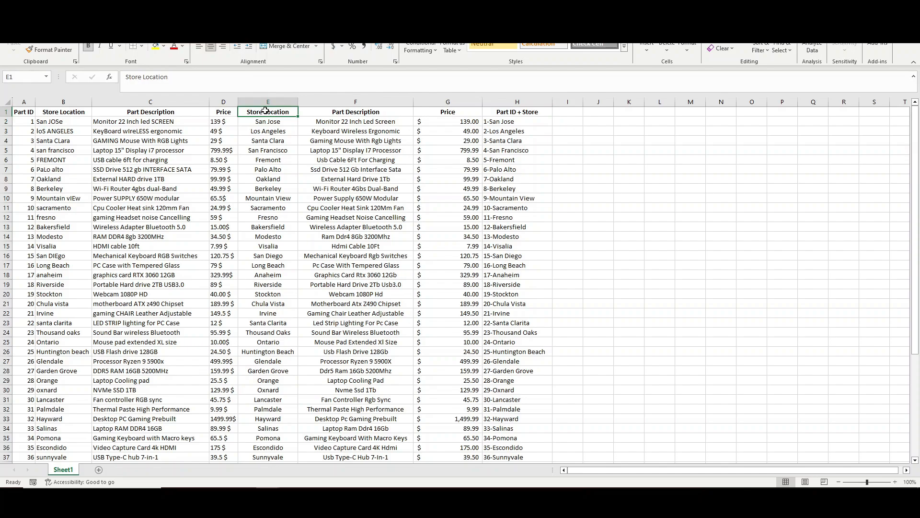
key(ctrl+shift+Right)
key(ctrl+shift+Down)
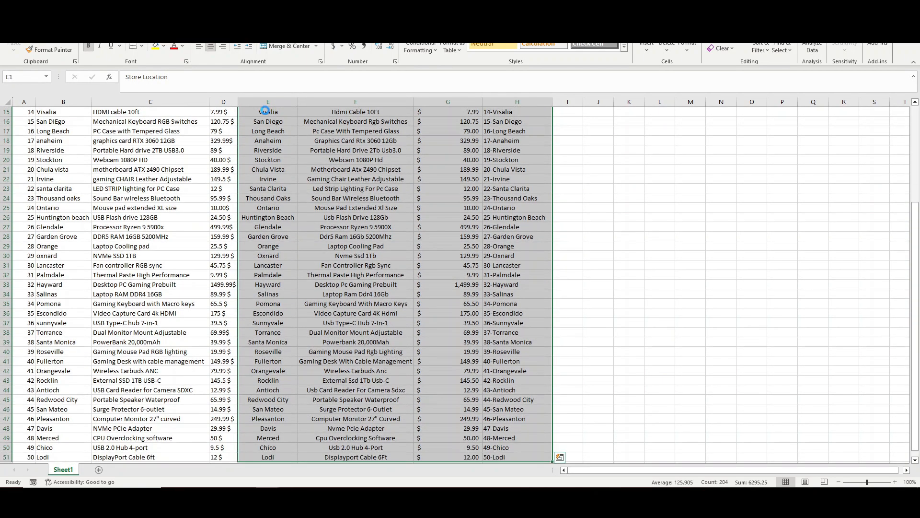
key(ctrl+c)
key(ctrl+v)
click(570, 457)
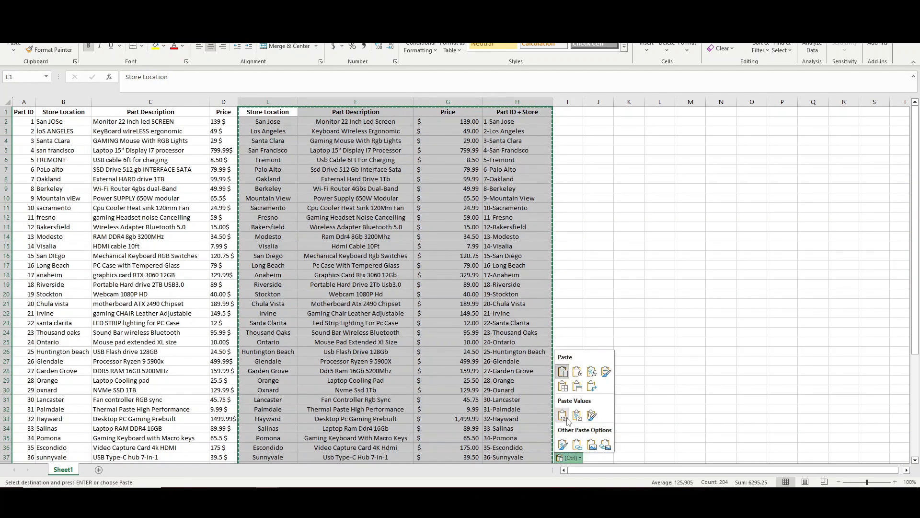
click(567, 418)
Step: Delete the original columns B through D
drag(64, 101, 224, 102)
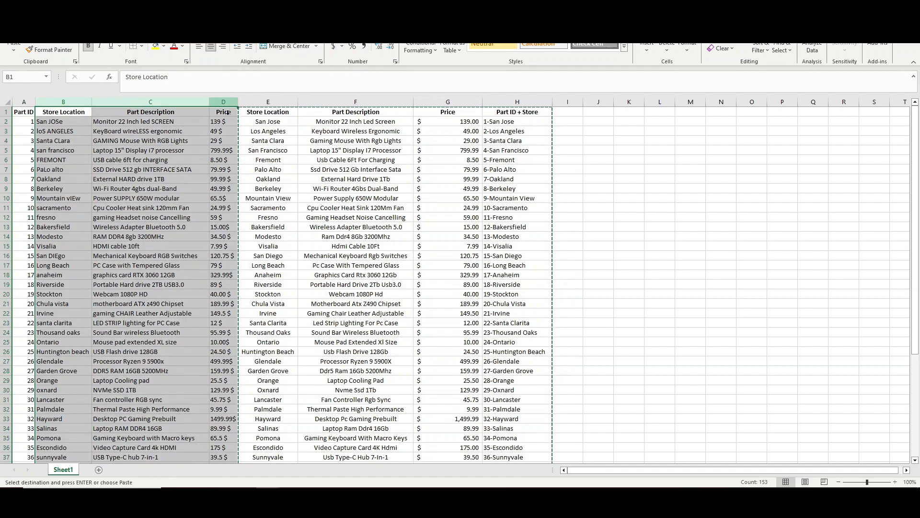
right_click(228, 112)
click(250, 210)
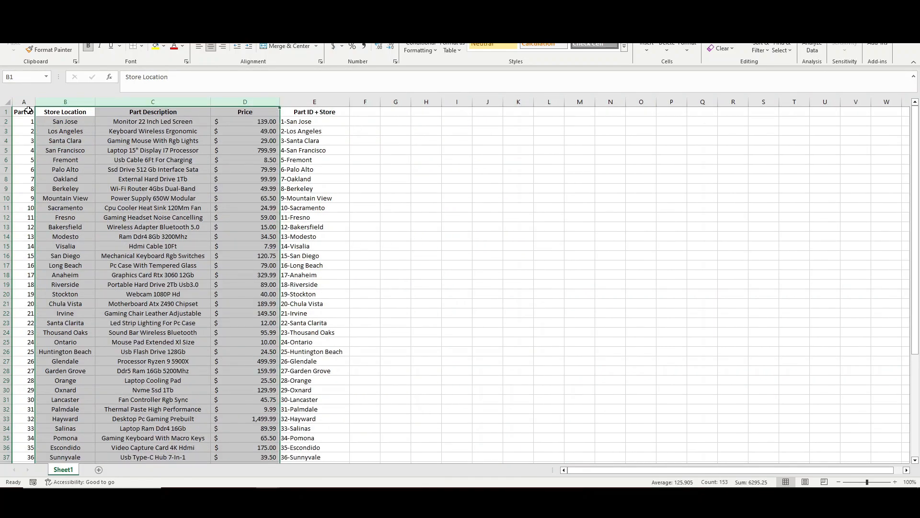
Step: Convert A1:E51 into an Excel table with headers
click(28, 110)
key(ctrl+shift+Right)
key(ctrl+shift+Down)
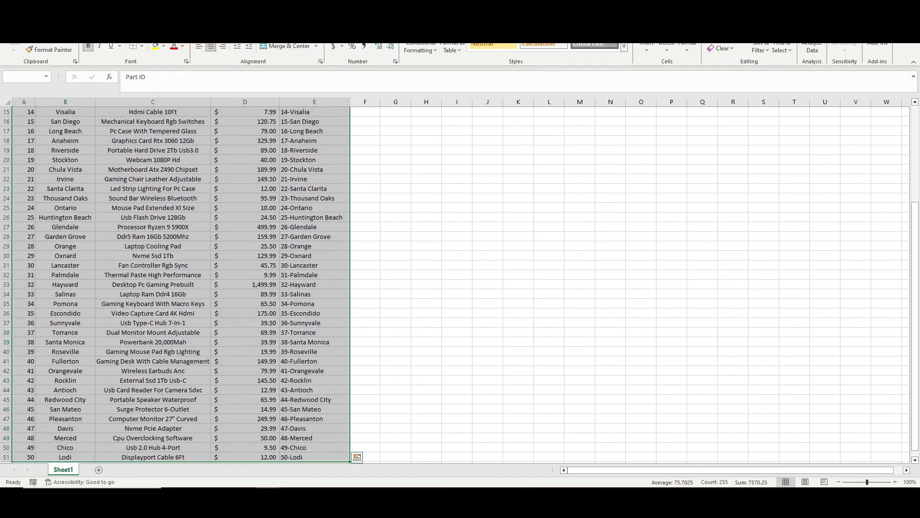
click(52, 17)
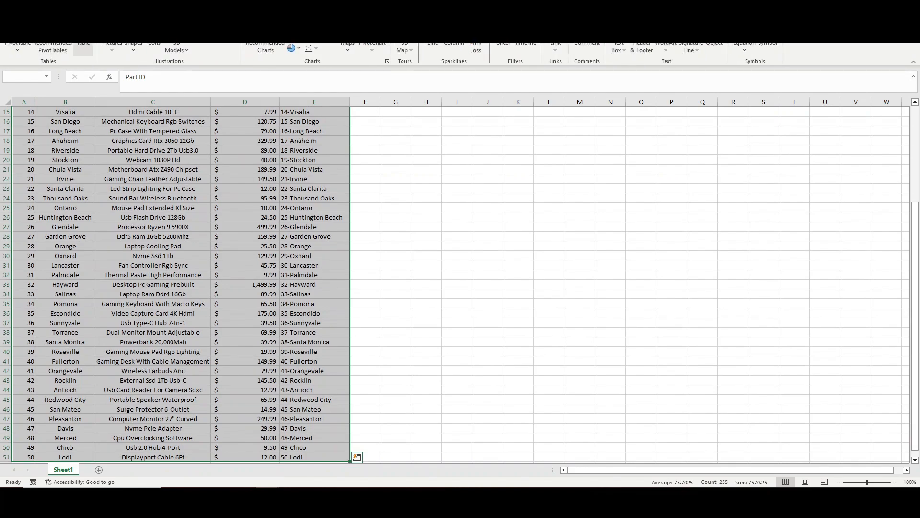
click(83, 37)
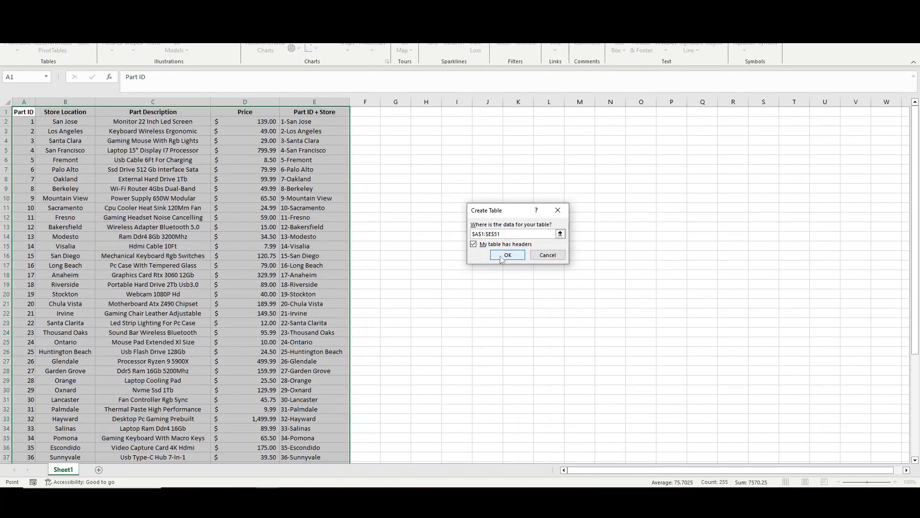
click(505, 254)
Step: Center-align the selected table cells, then deselect the table
click(30, 17)
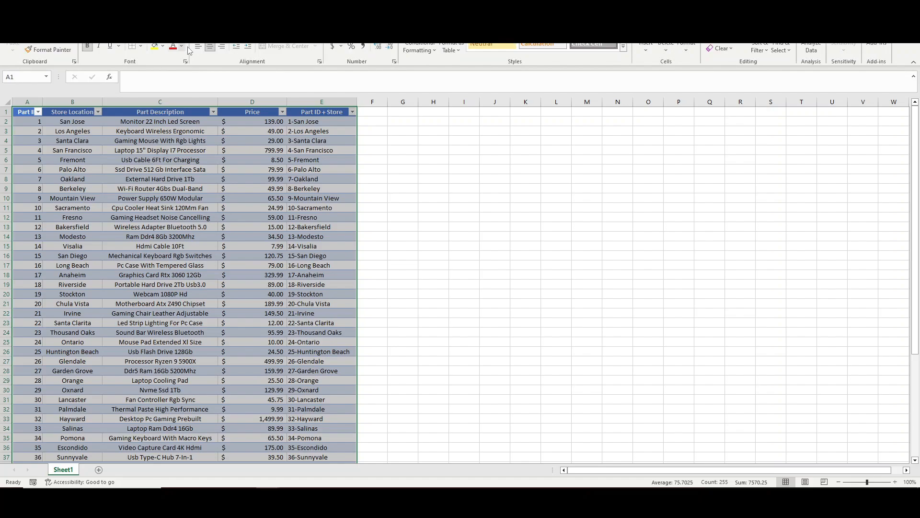
click(211, 46)
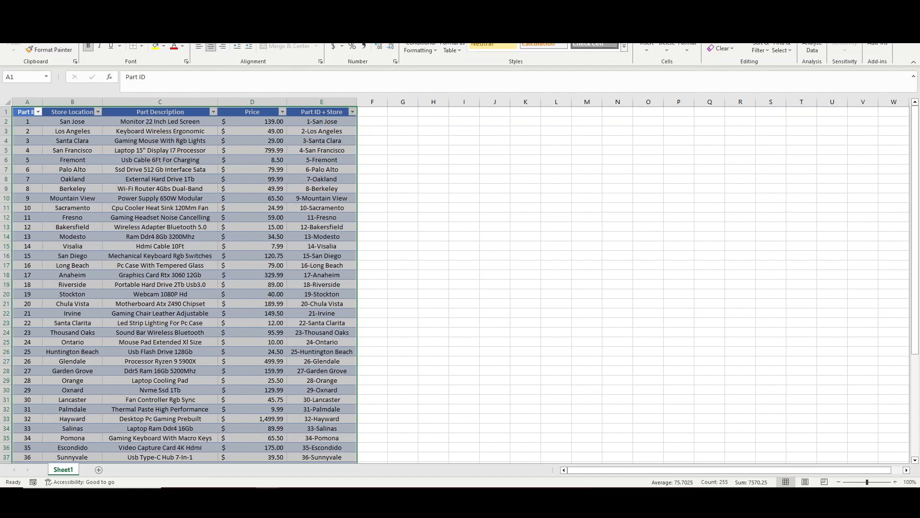
click(617, 275)
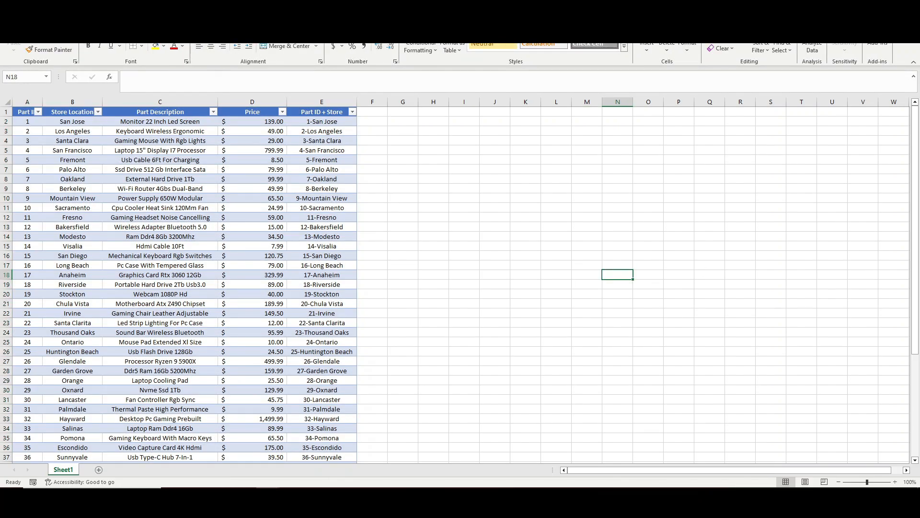